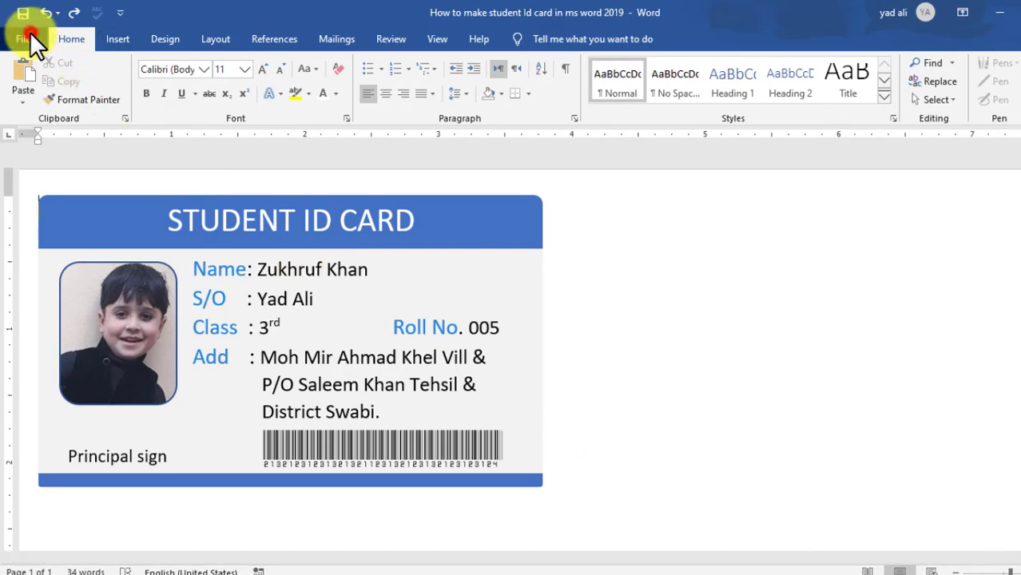
Create a new blank document and apply the last custom narrow margins
left_click(30, 37)
left_click(46, 110)
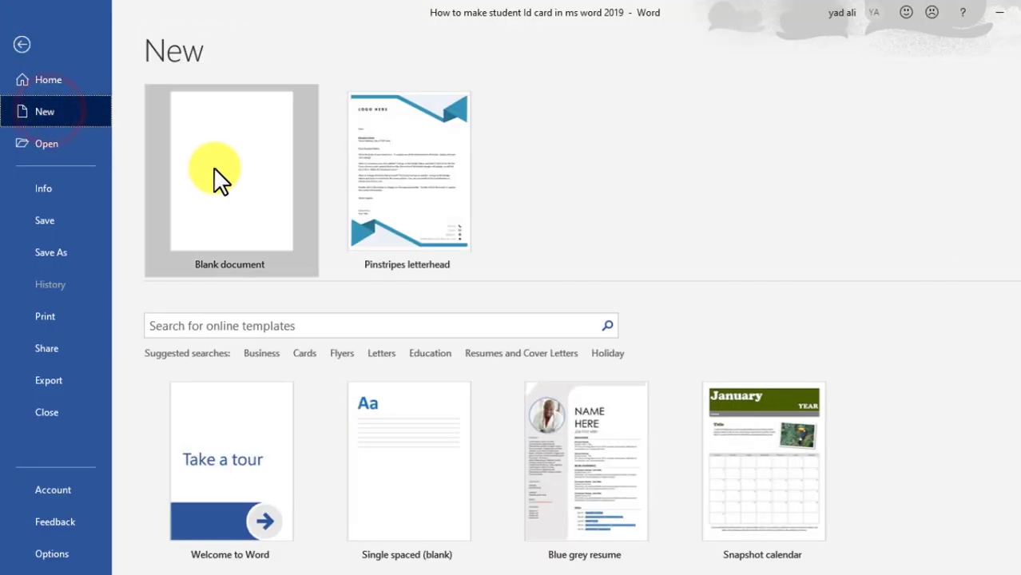
left_click(217, 172)
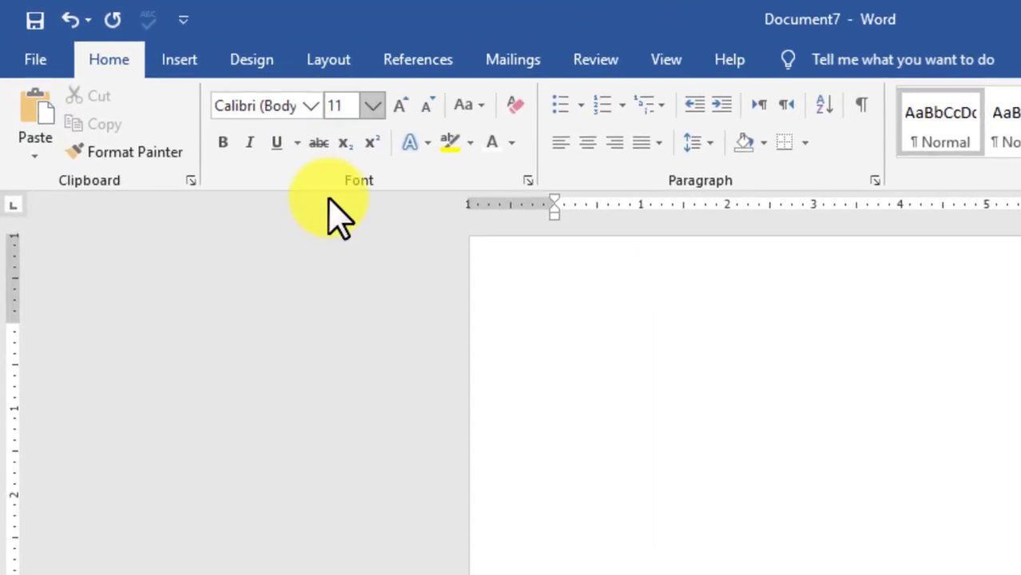
left_click(246, 45)
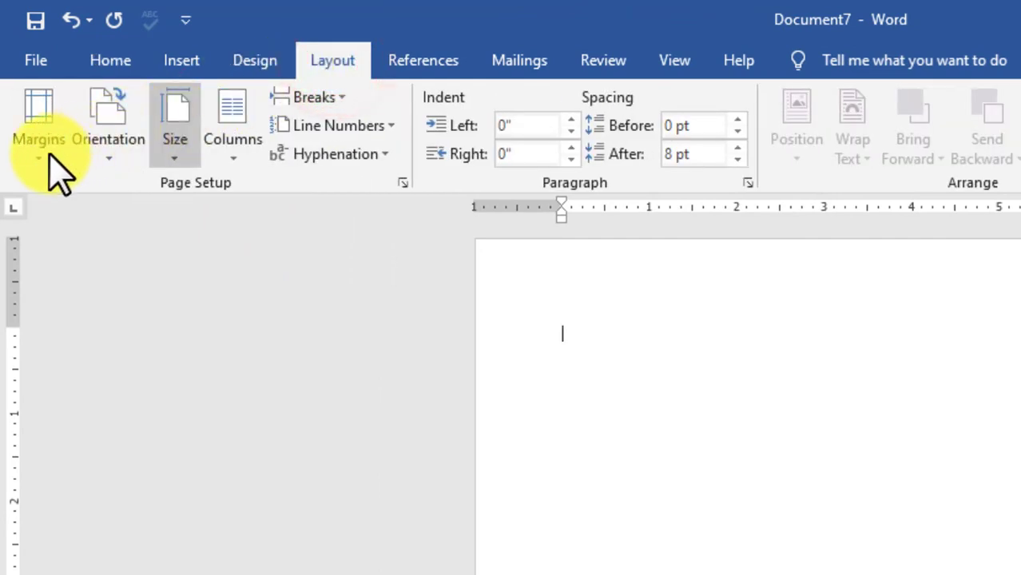
left_click(40, 148)
left_click(132, 224)
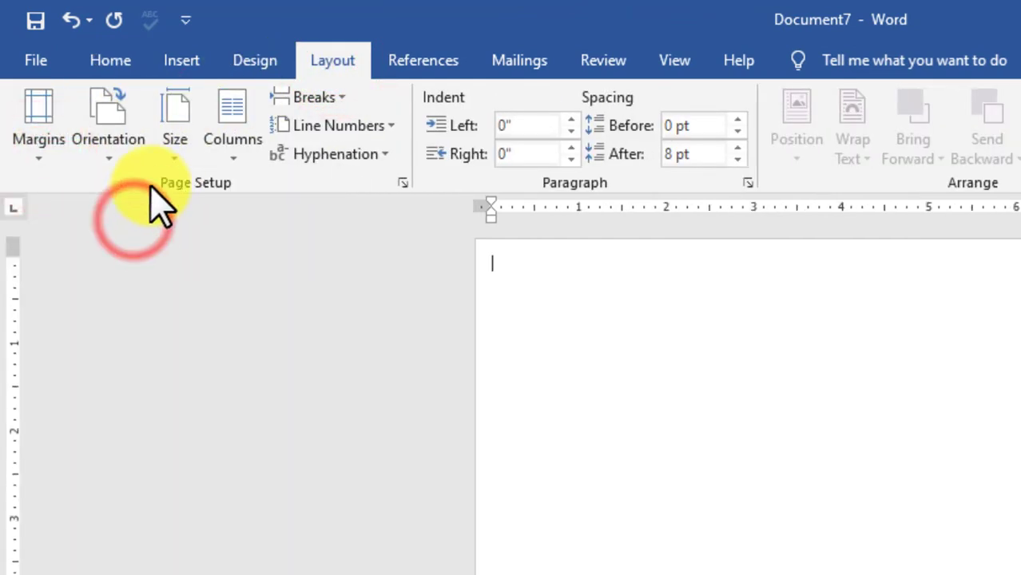
Set a custom paper size of 3.78 by 2.2 inches
left_click(171, 148)
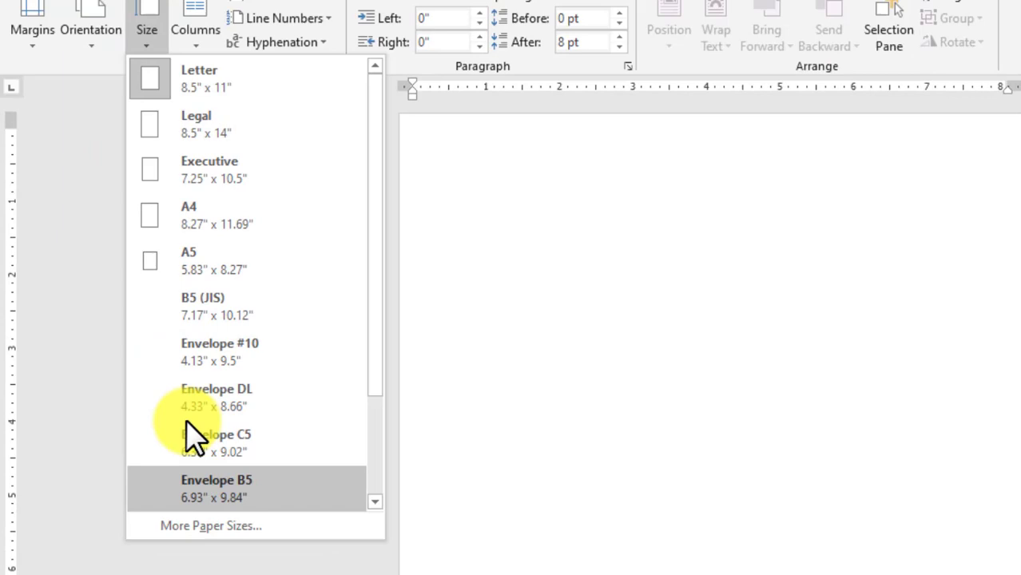
left_click(200, 526)
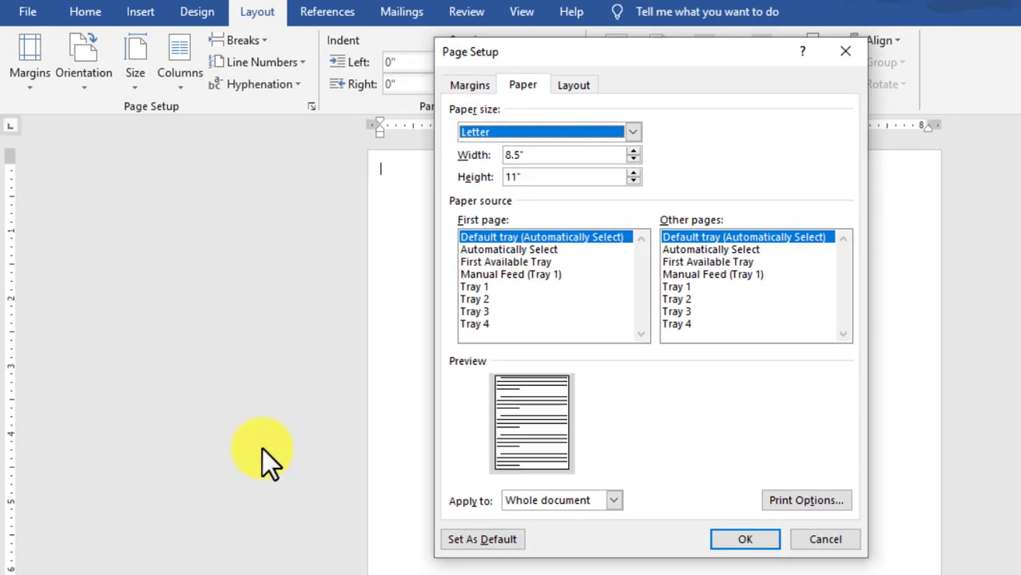
double_click(529, 154)
type("3.78")
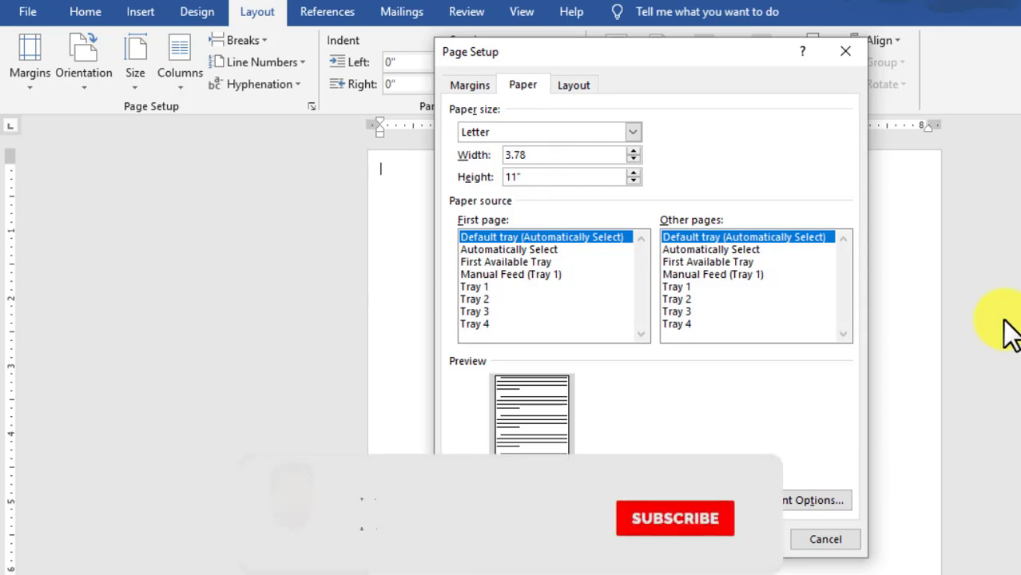
double_click(517, 176)
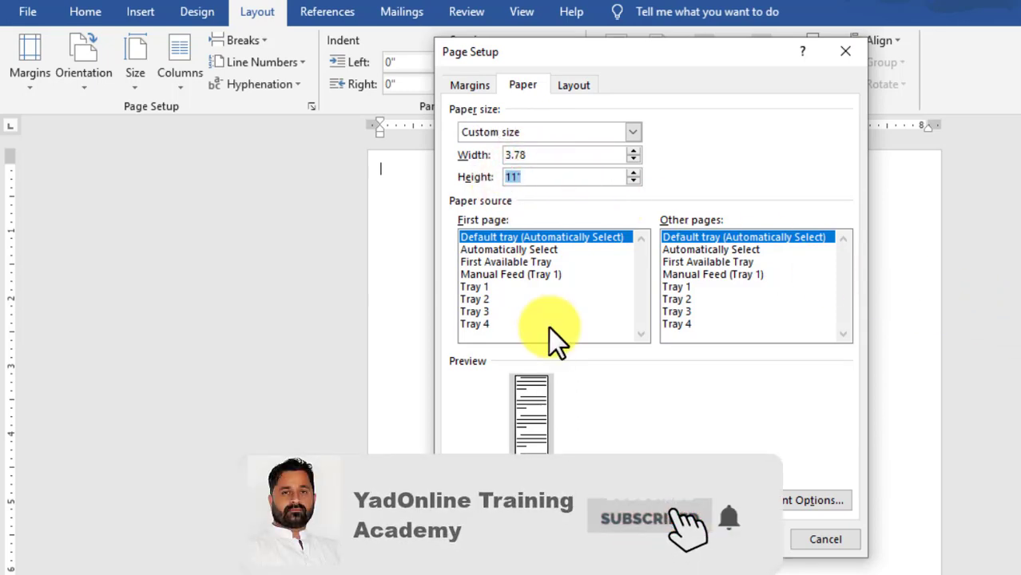
type("2.2")
key("Return")
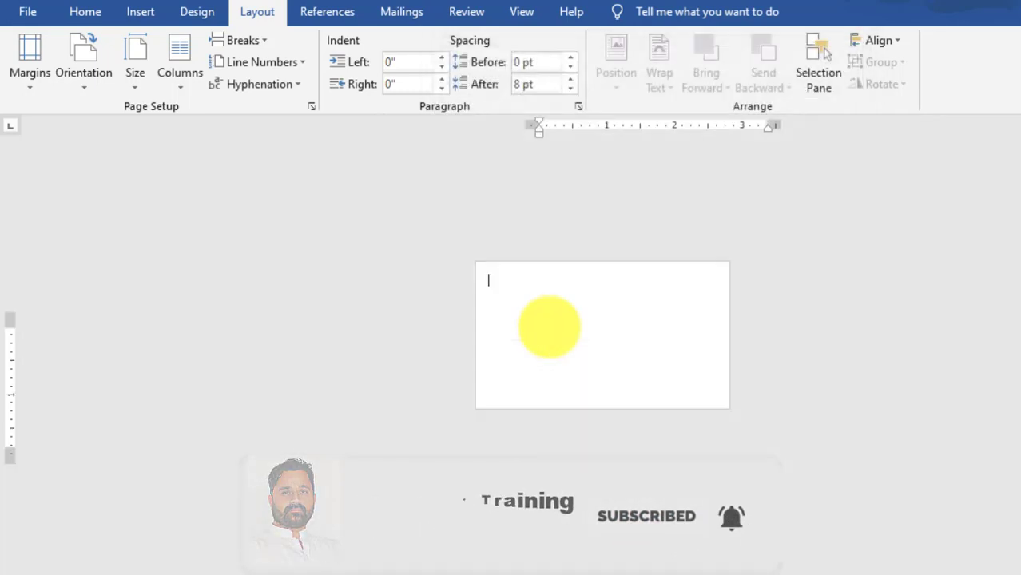
scroll(692, 471, "up", 5, "ctrl")
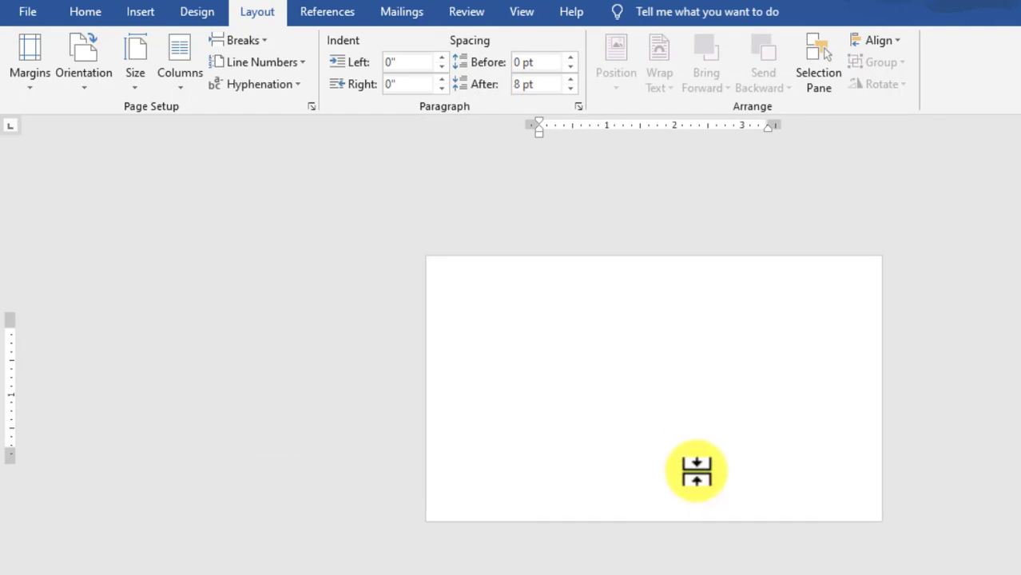
scroll(625, 424, "up", 2, "ctrl")
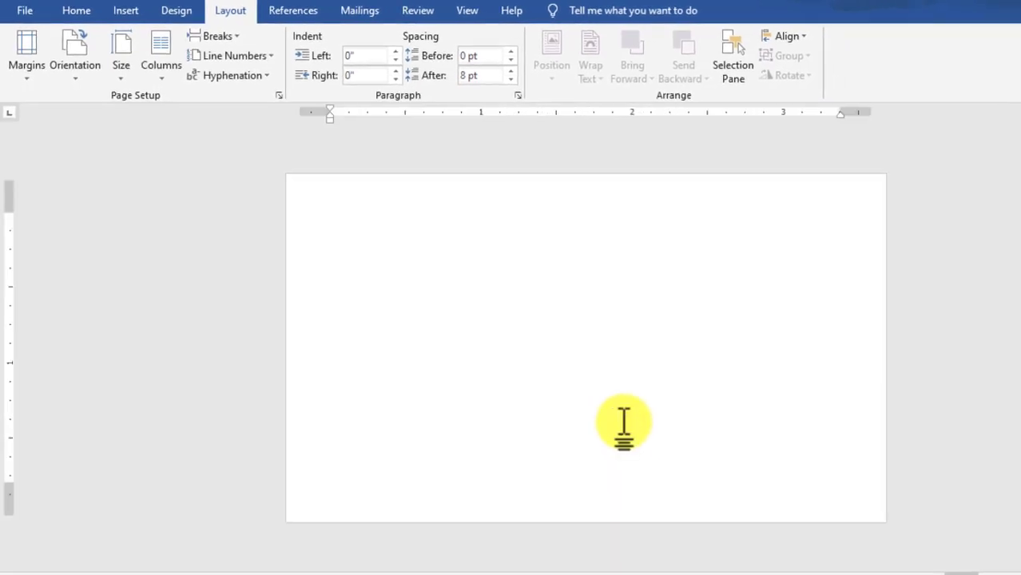
scroll(620, 415, "up", 1, "ctrl")
Draw a rectangle across the top of the card
left_click(133, 12)
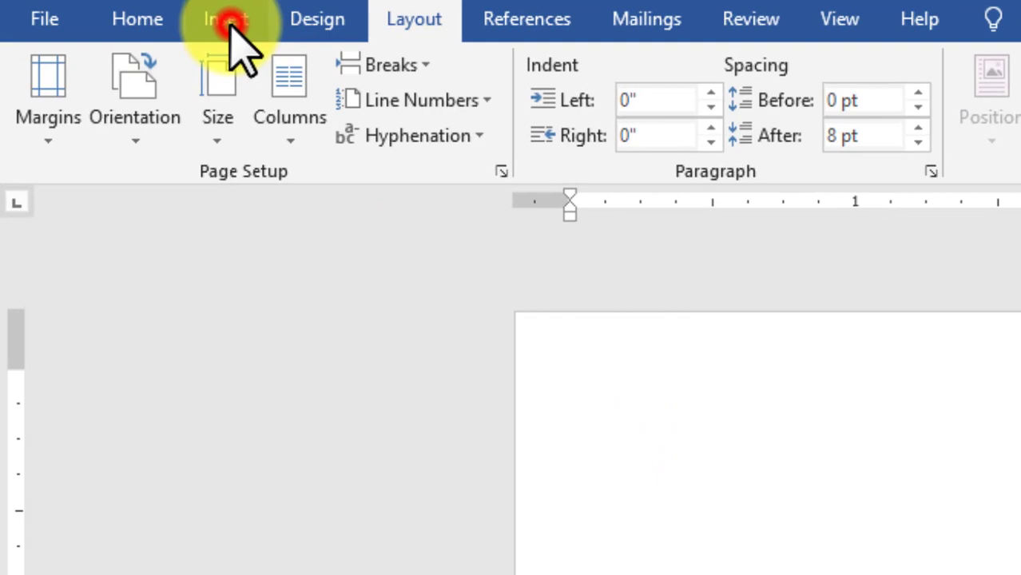
left_click(345, 66)
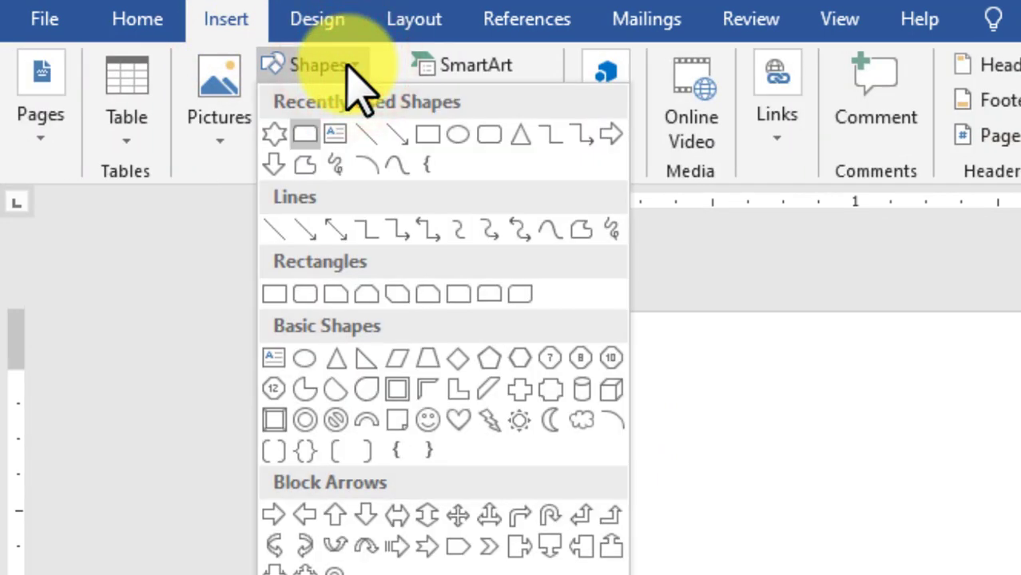
left_click(304, 133)
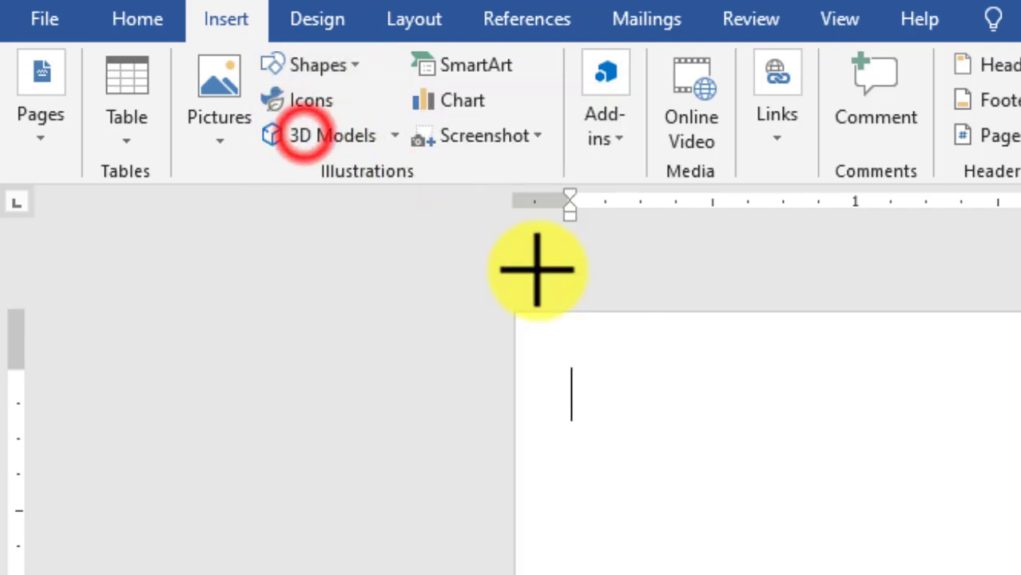
mouse_move(718, 463)
left_mouse_down()
mouse_move(547, 292)
mouse_move(313, 203)
left_mouse_up()
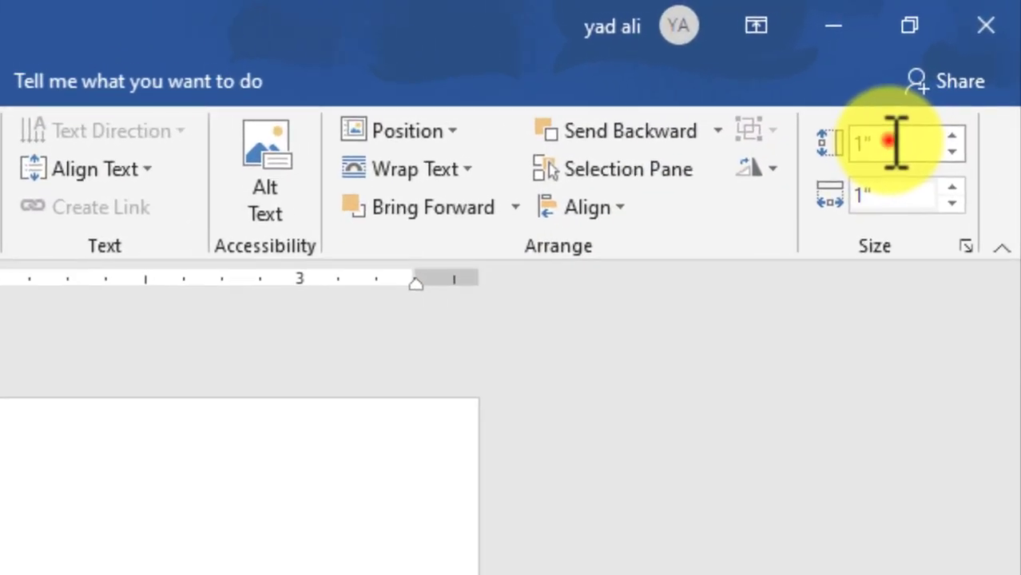
Size the rectangle to 0.4 inches tall by 3.78 inches wide
left_click(887, 145)
type("0.4")
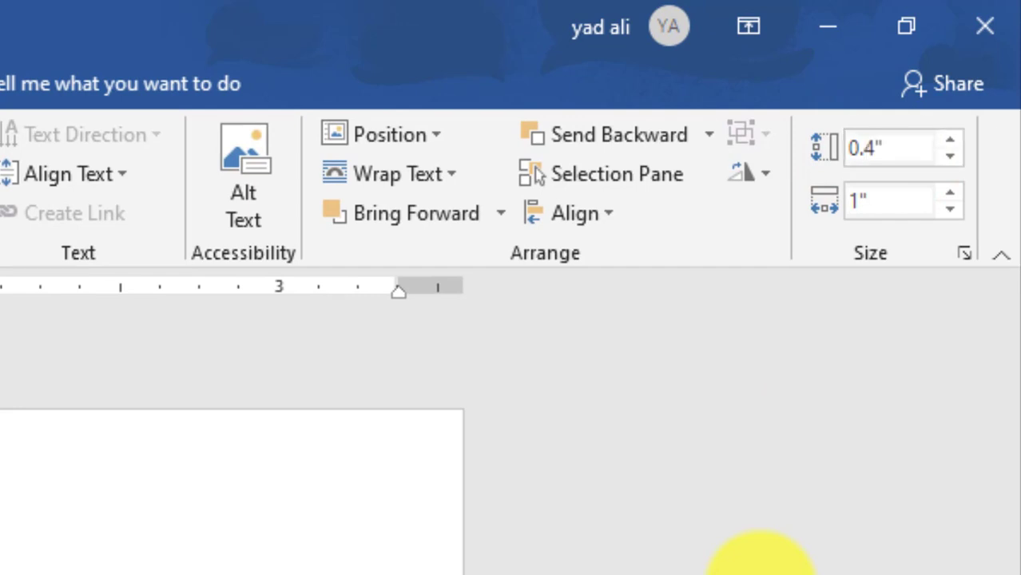
left_click(879, 201)
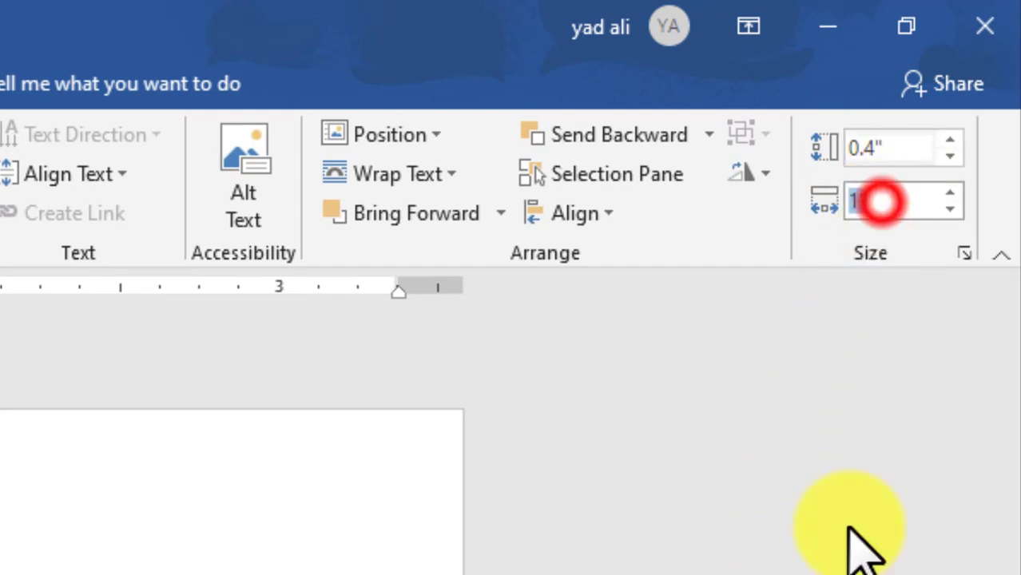
type("3.78")
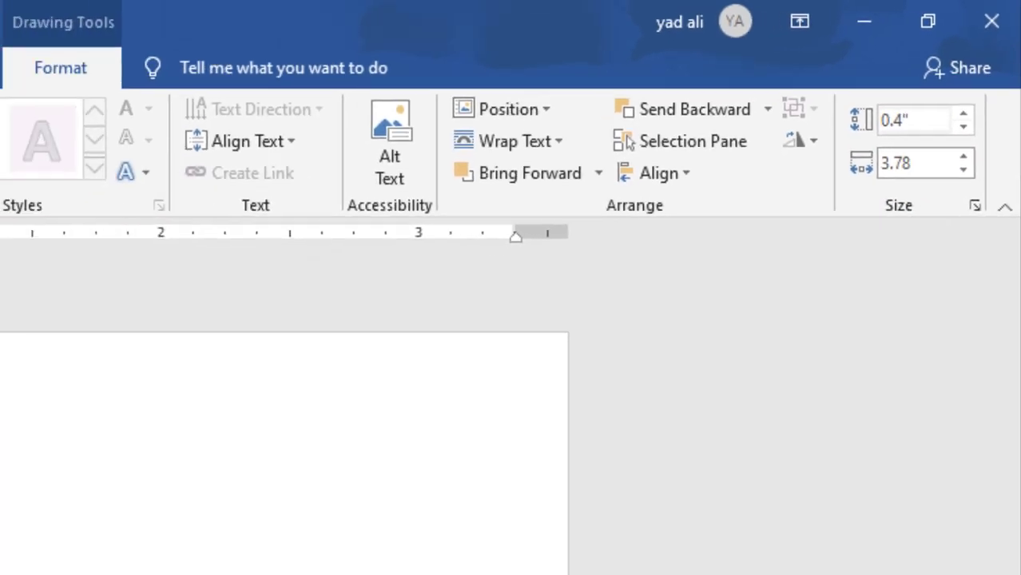
key("Return")
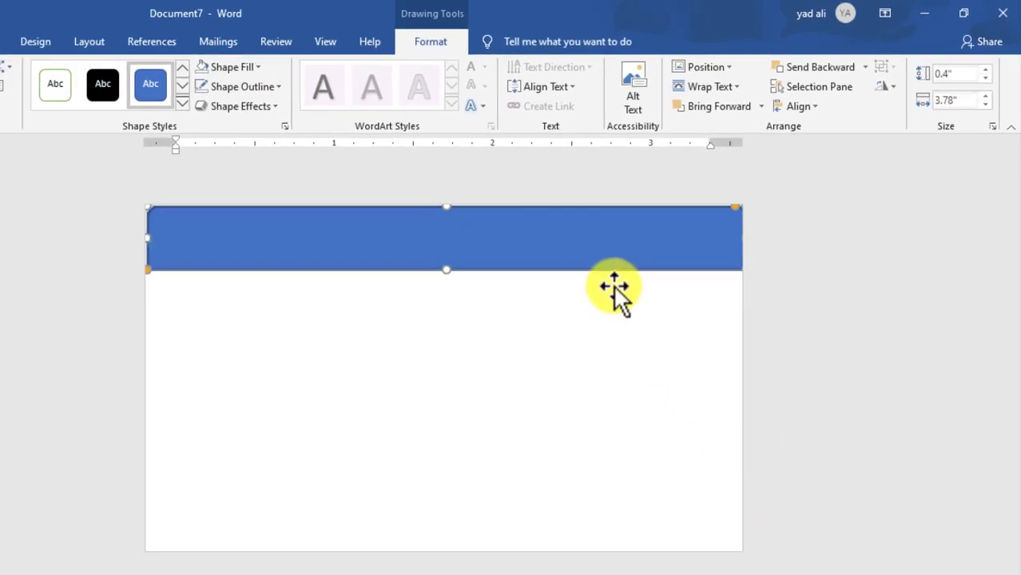
left_click(597, 265)
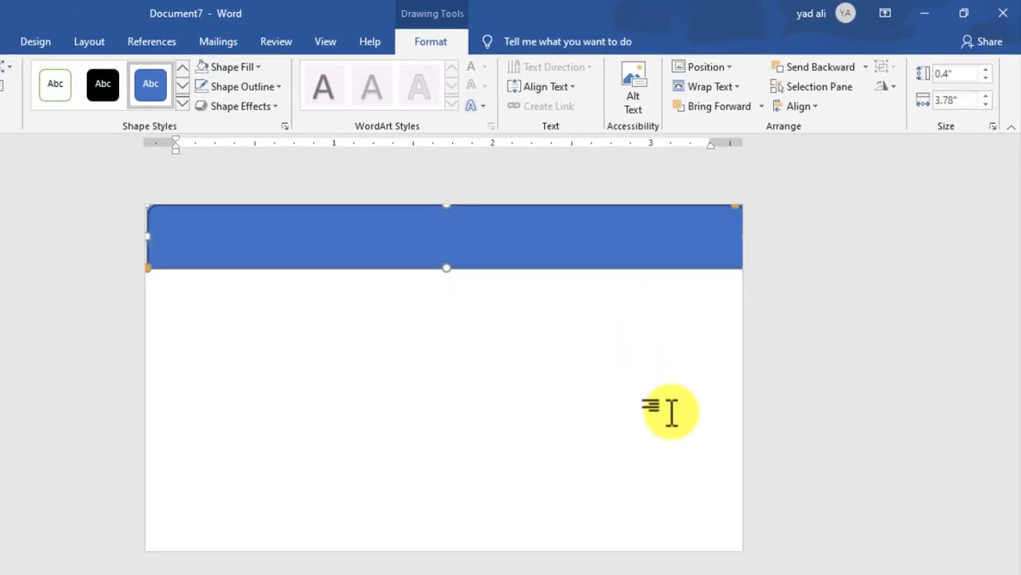
Remove the top bar's outline and fill it with custom RGB 68, 114, 196
left_click(275, 93)
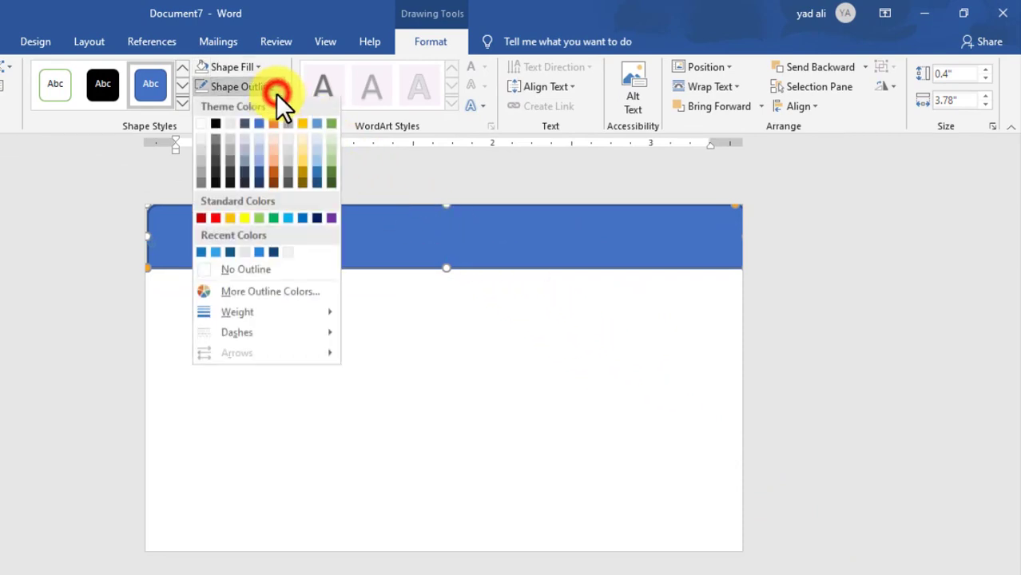
left_click(254, 267)
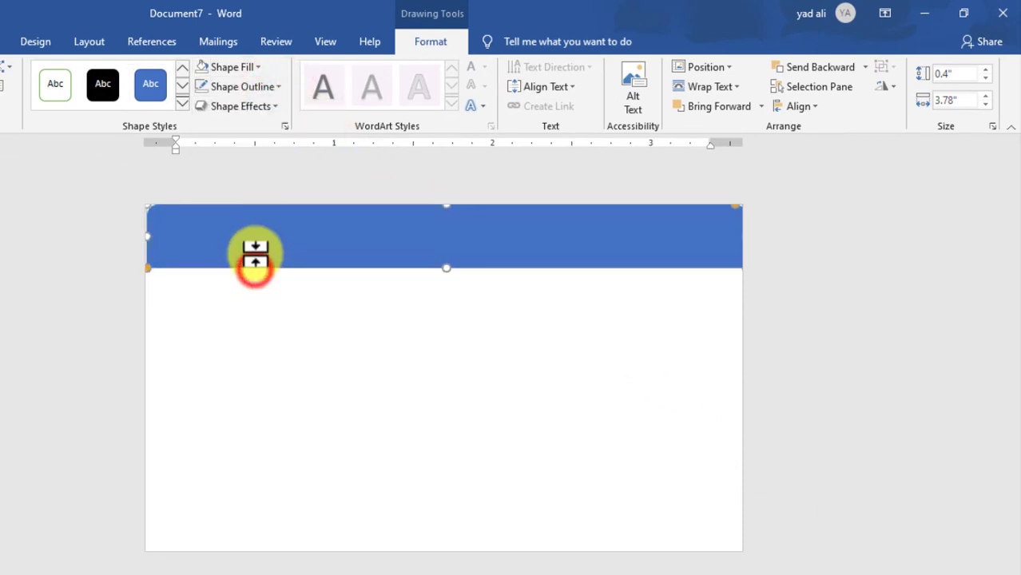
left_click(257, 67)
left_click(250, 271)
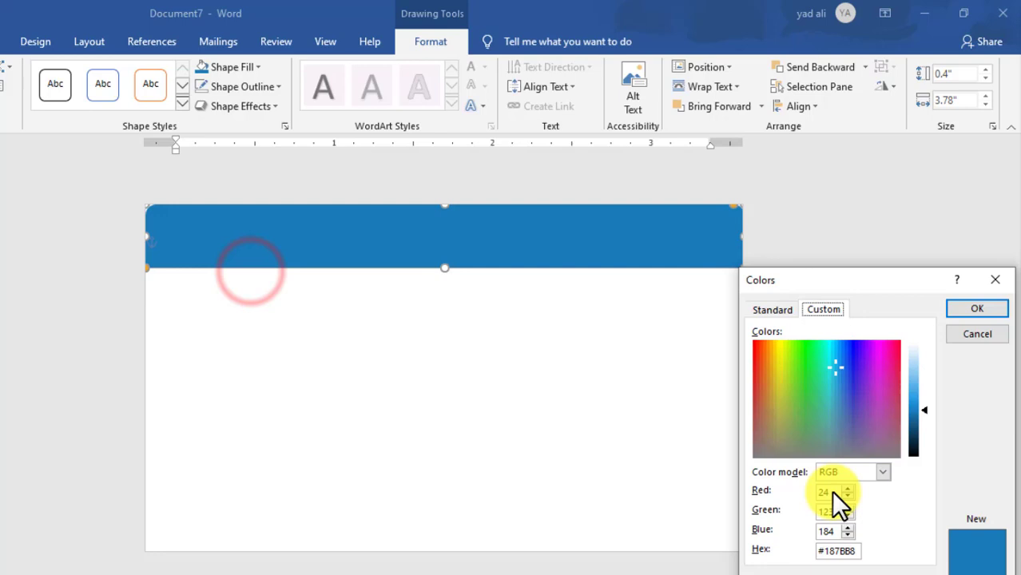
double_click(830, 489)
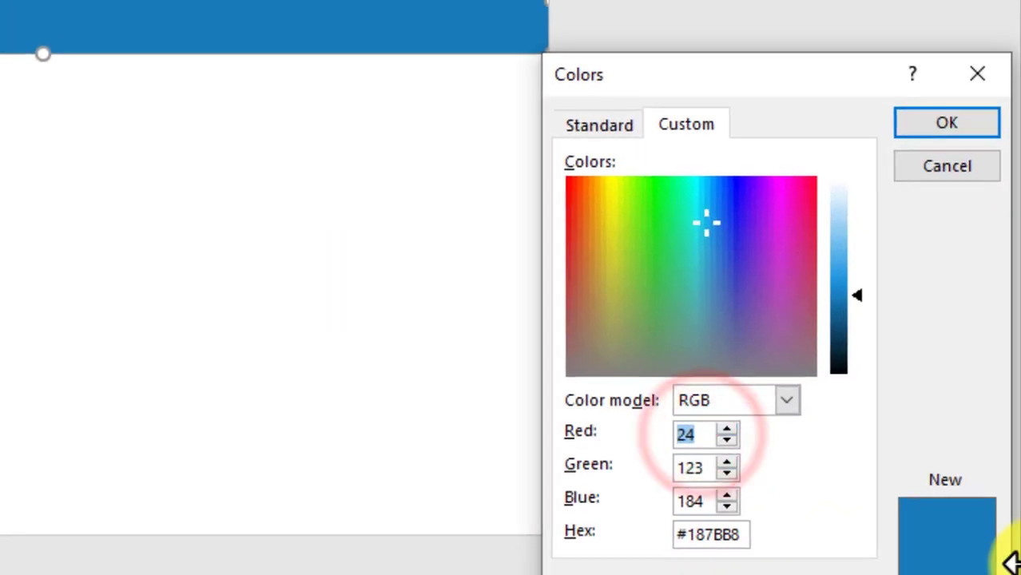
type("68")
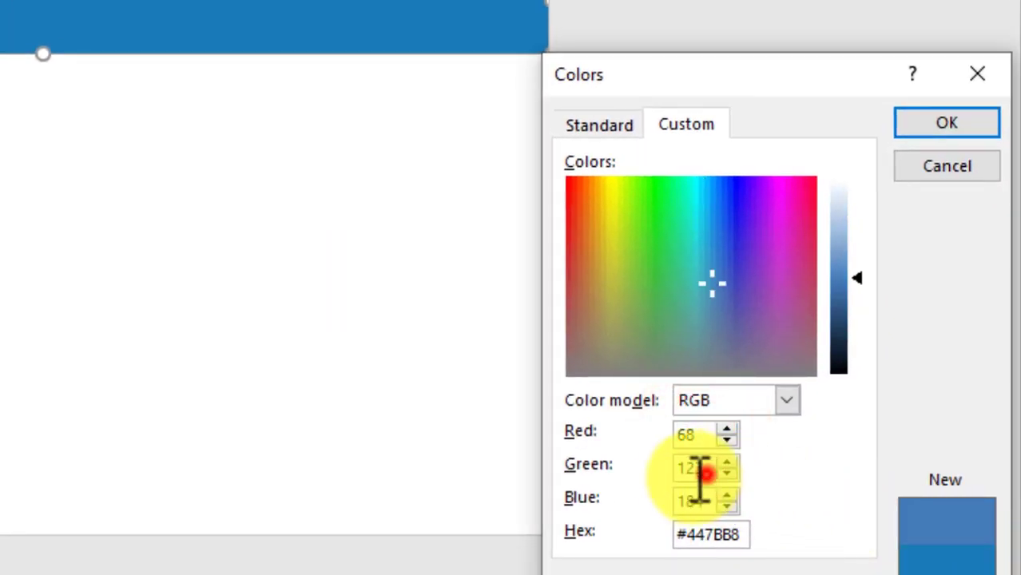
double_click(685, 469)
type("1")
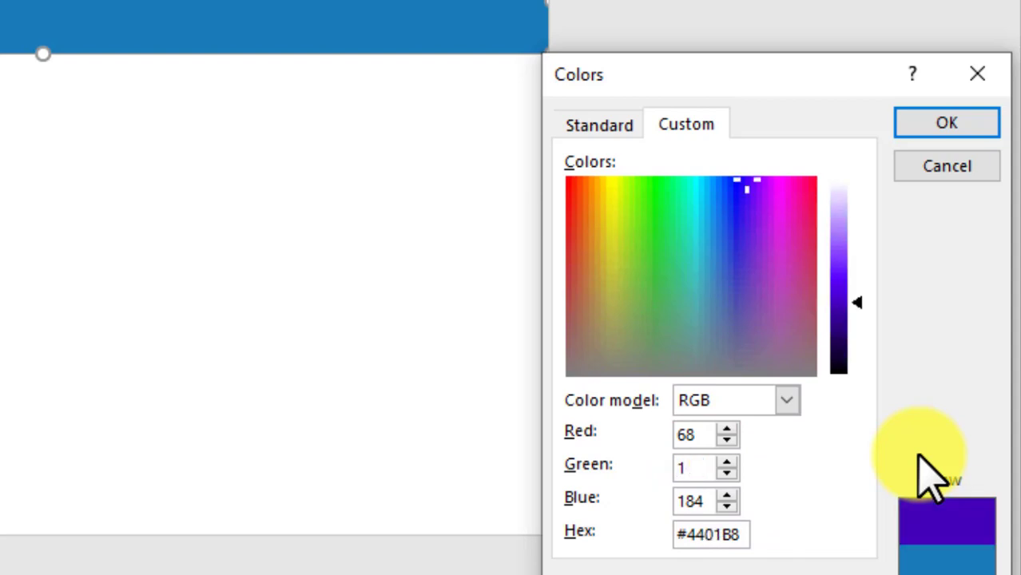
type("4")
double_click(702, 501)
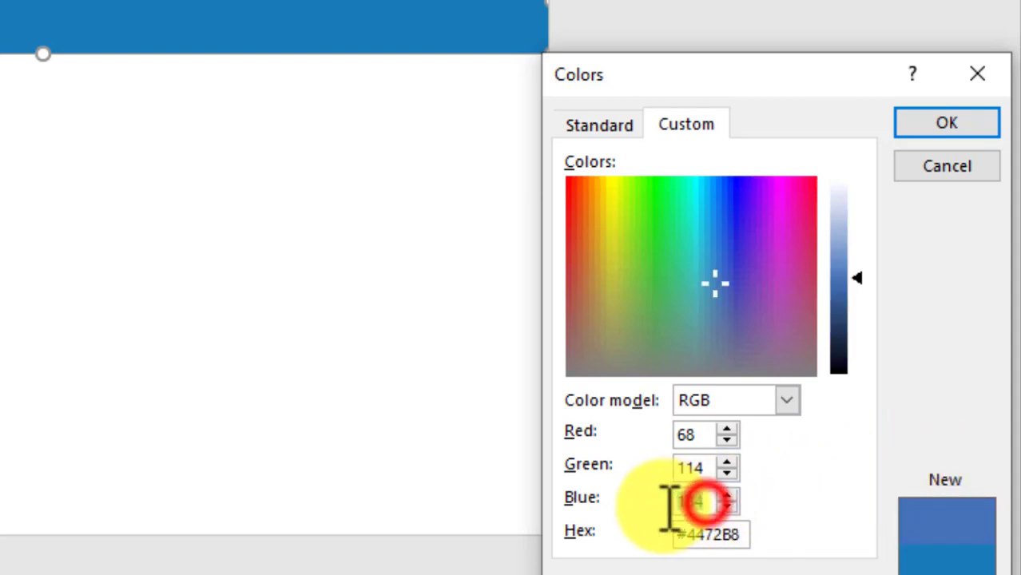
type("19")
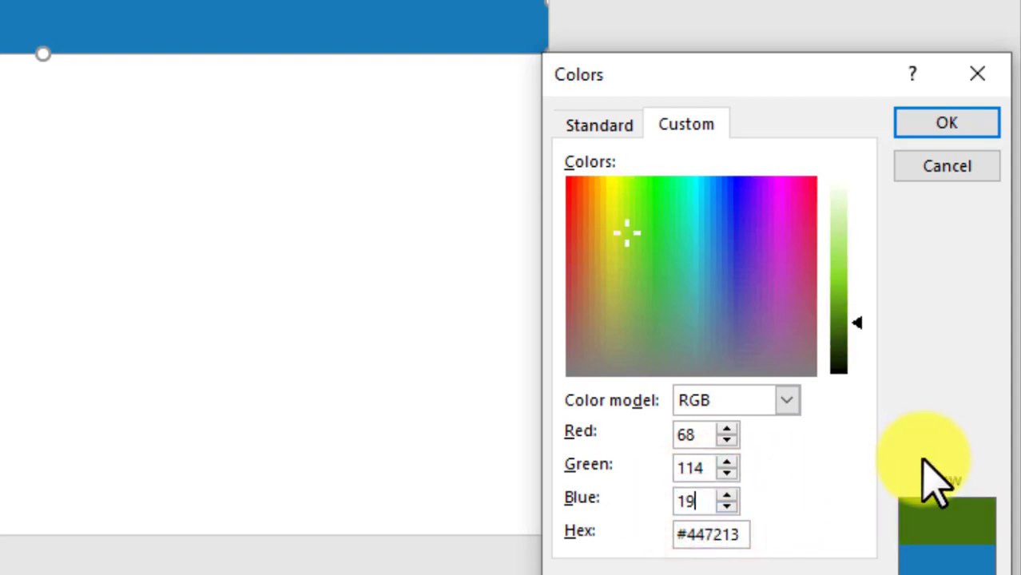
type("6")
key("Return")
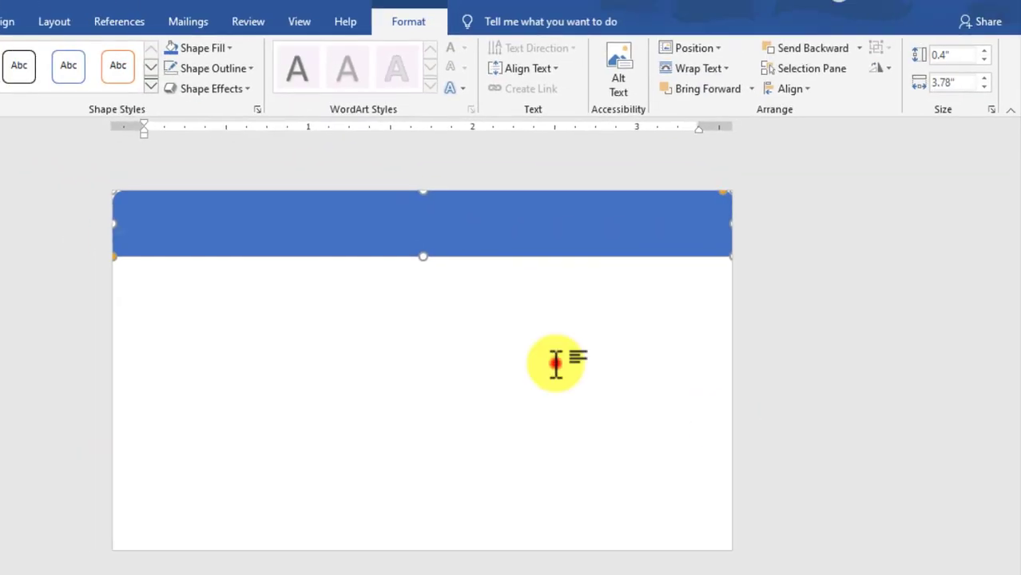
Copy the blue bar lower on the card and reduce its height to 0.1 inches
left_click(554, 360)
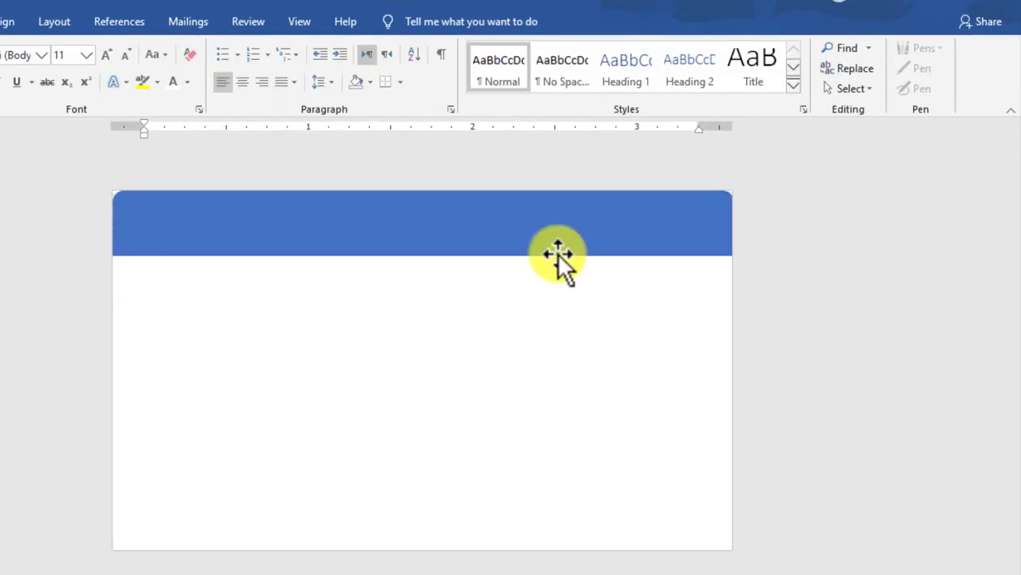
left_click_drag(557, 253, 584, 548)
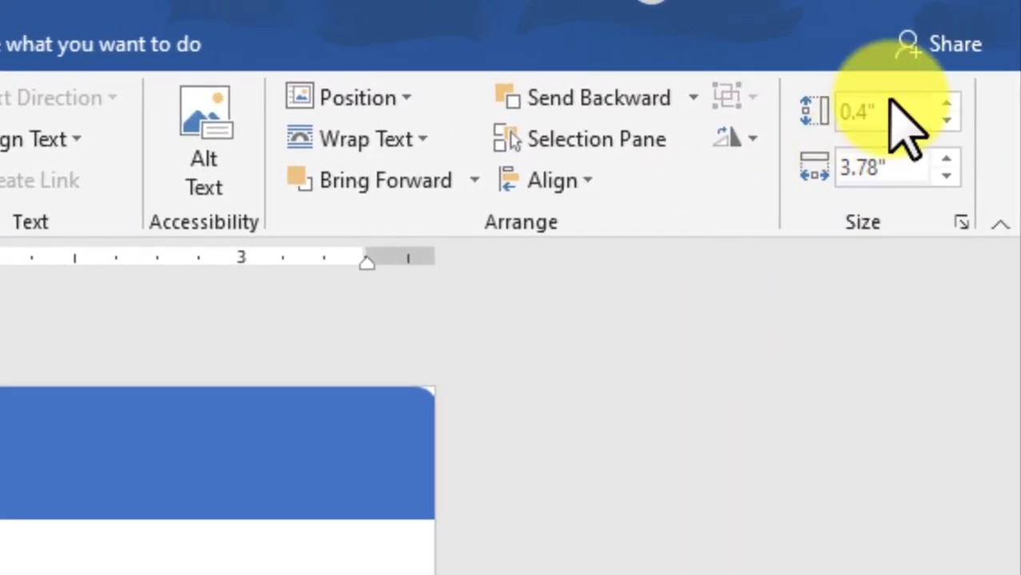
left_click(889, 102)
type(".")
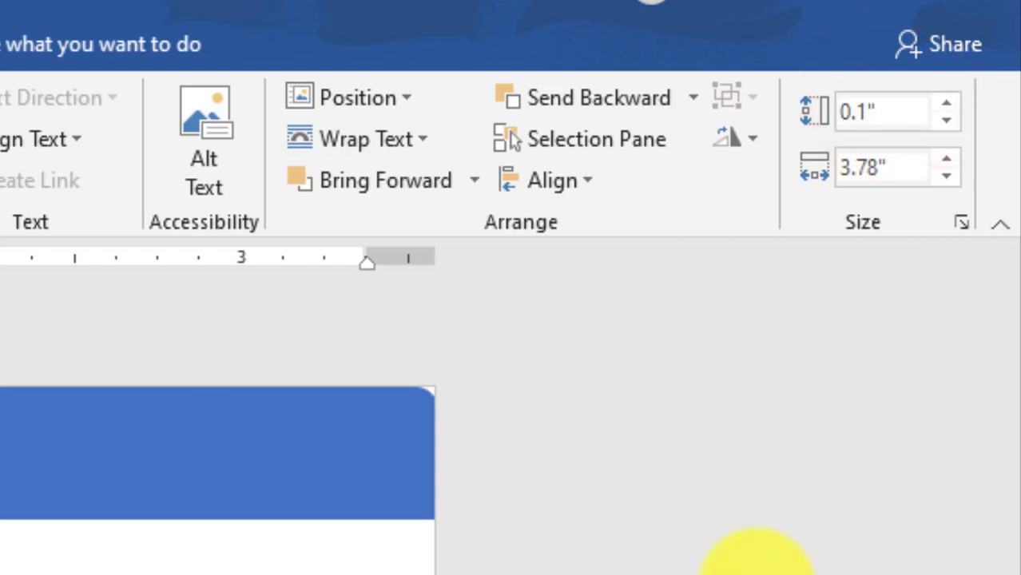
Flip the thin bar vertically and nudge it down to the card's bottom edge
left_click(753, 141)
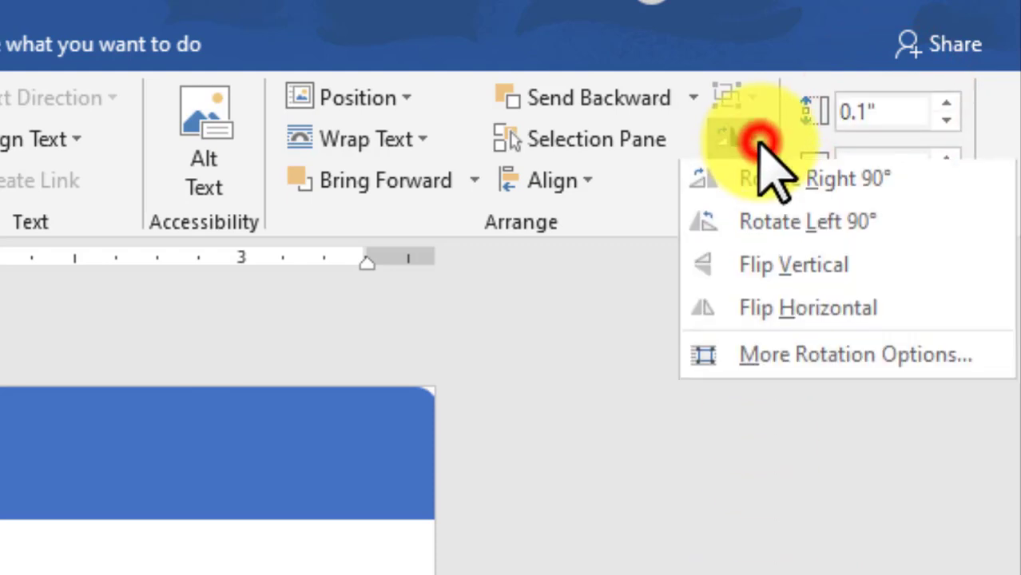
left_click(771, 275)
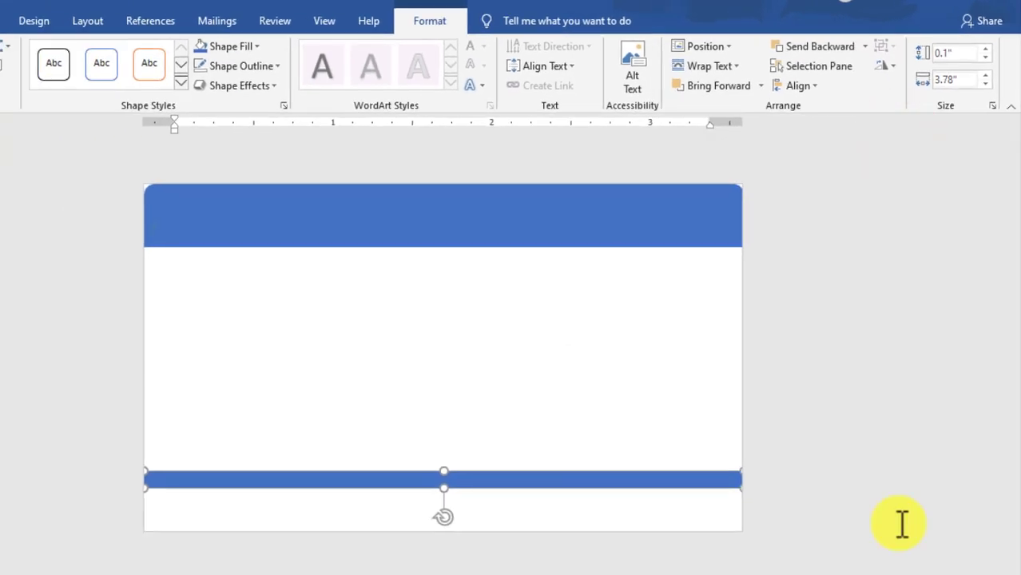
key("Down")
key("Down")
key("Down")
key("Down")
key("Down")
key("Escape")
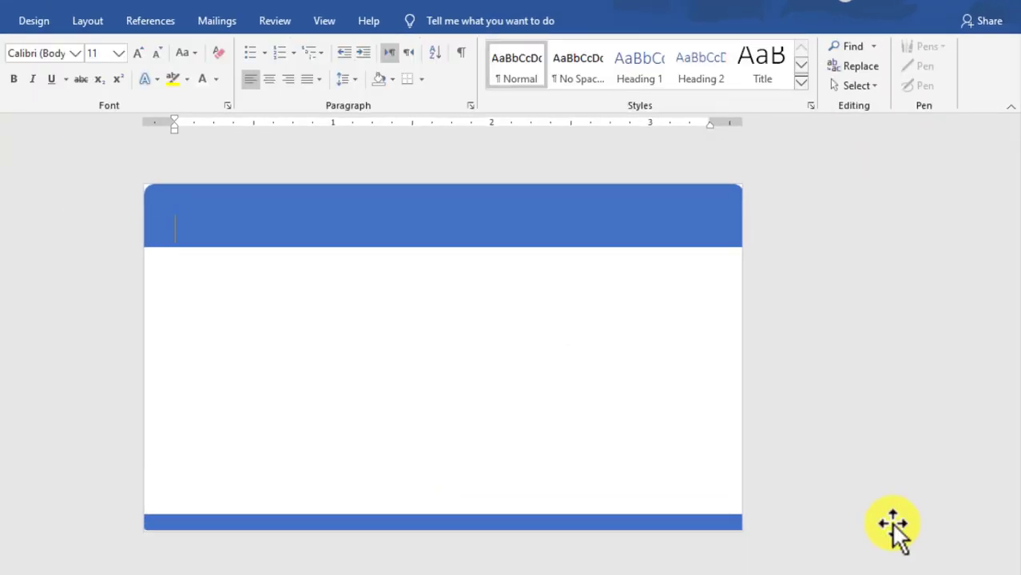
left_click(692, 459)
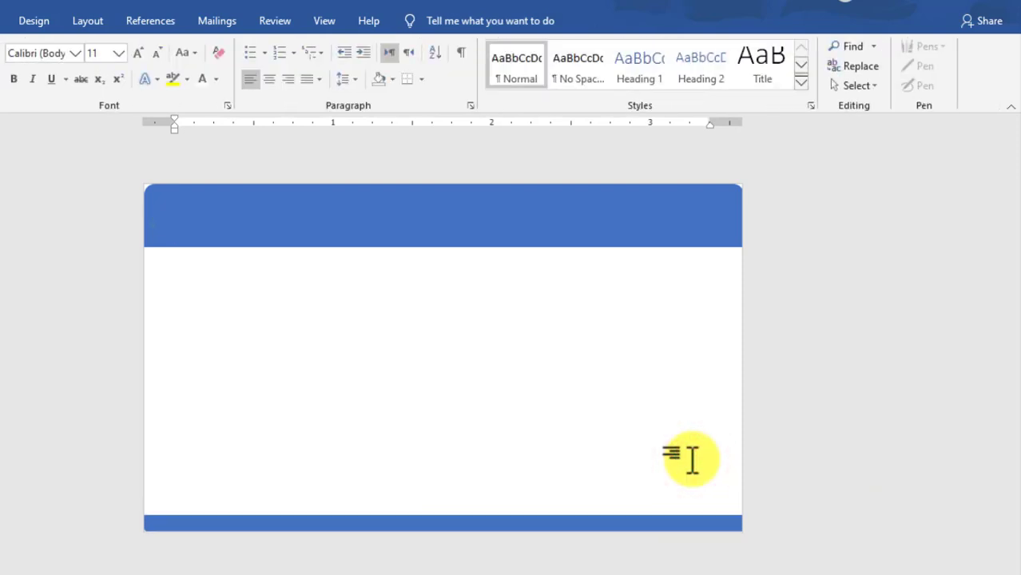
Type 'STUDENT ID CARD' in the header bar and grow it to 18 pt
left_click(484, 234)
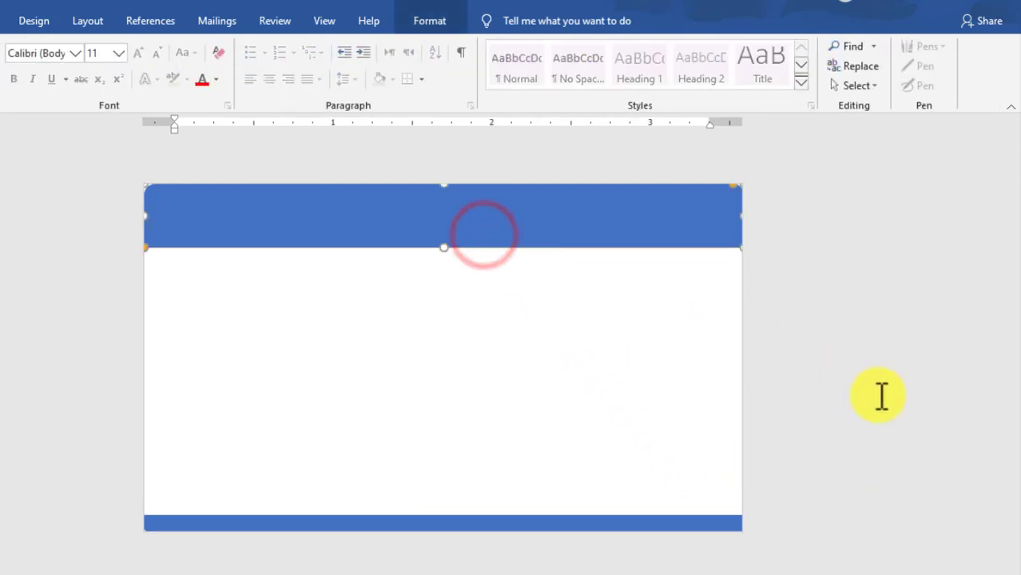
type("ST")
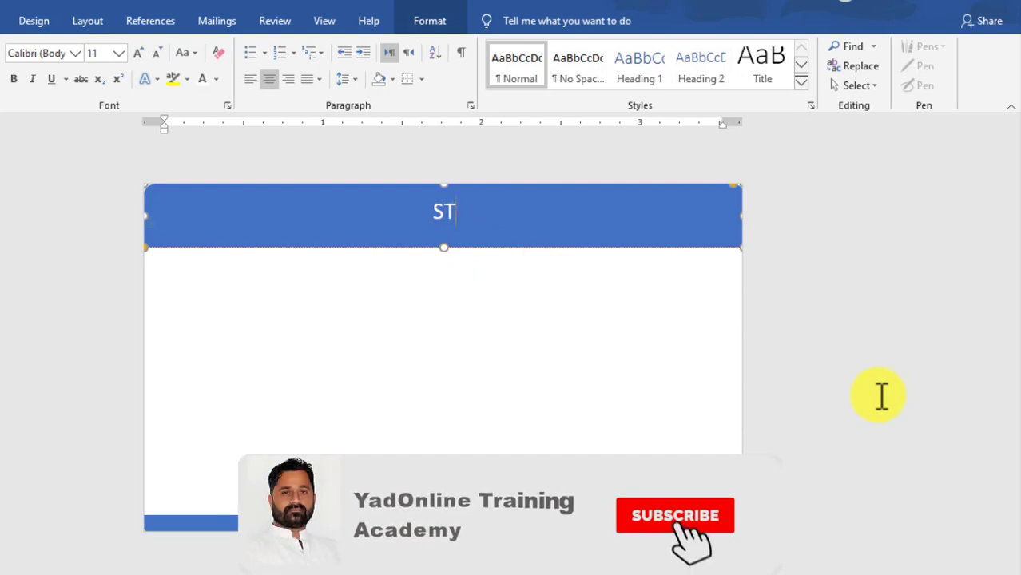
type("UDENT ID CARD")
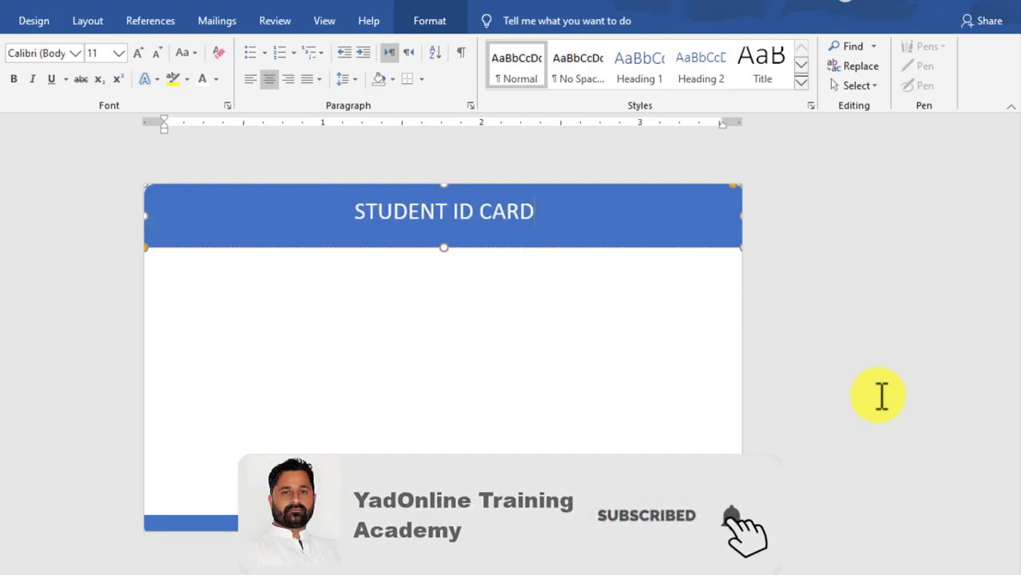
left_click(563, 243)
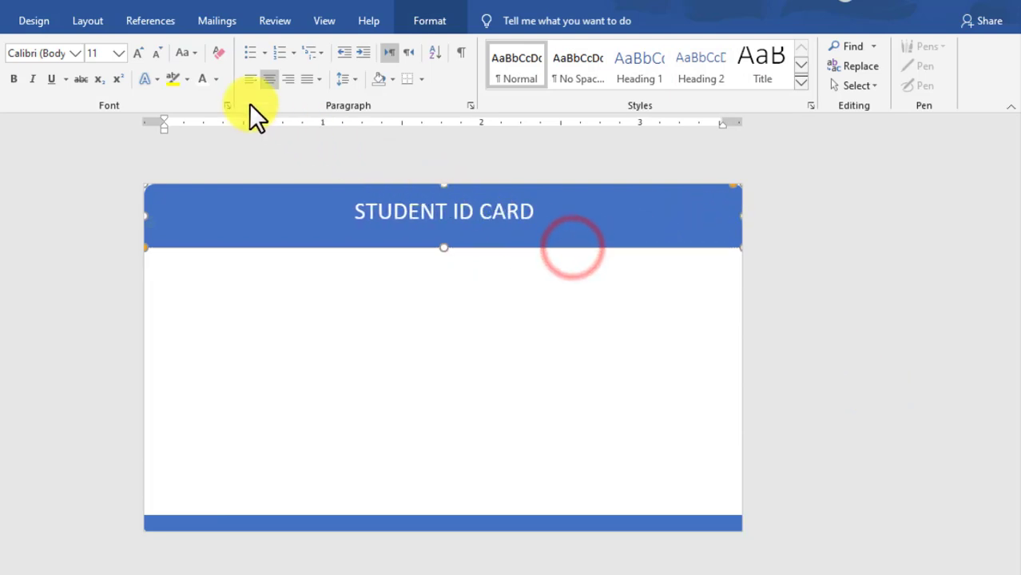
left_click(139, 54)
left_click(139, 54)
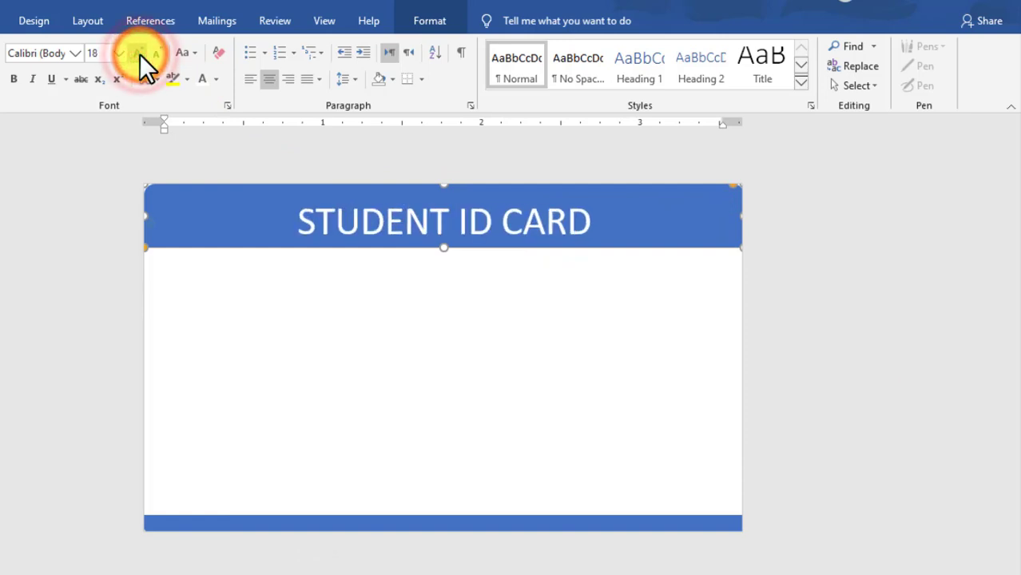
left_click(421, 22)
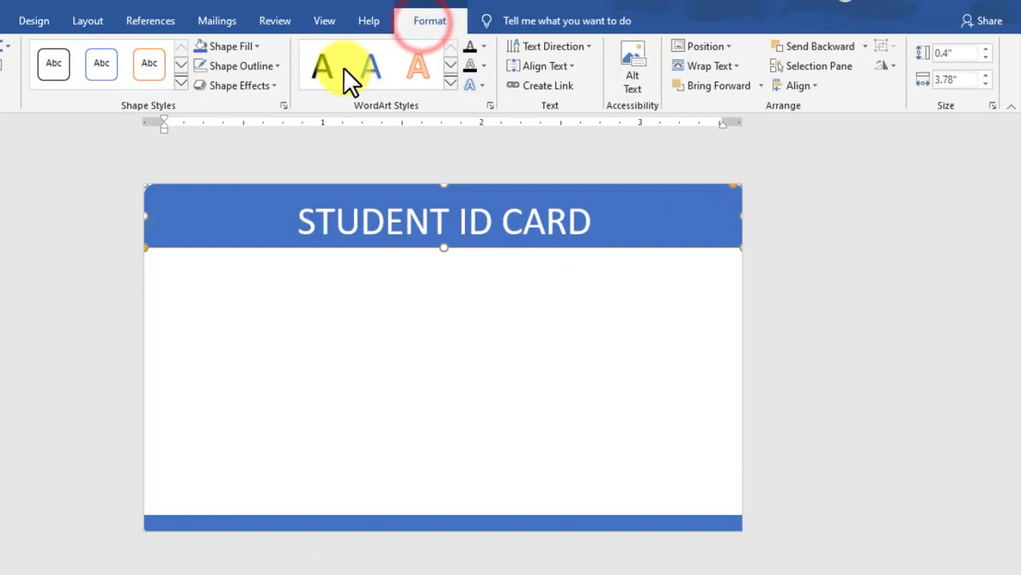
Set the header text box's left, right, top and bottom inner margins to 0 inches
left_click(284, 104)
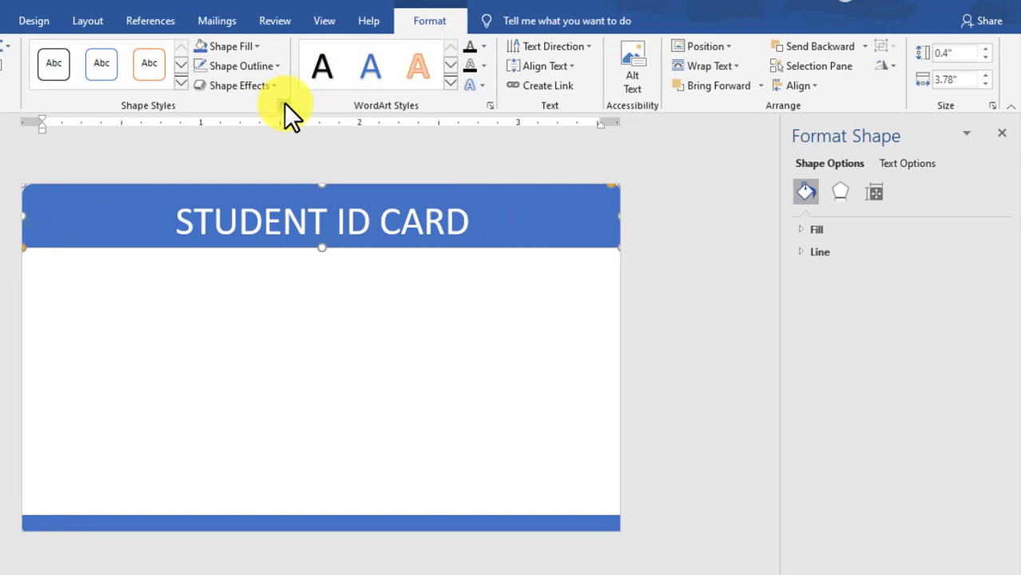
left_click(874, 191)
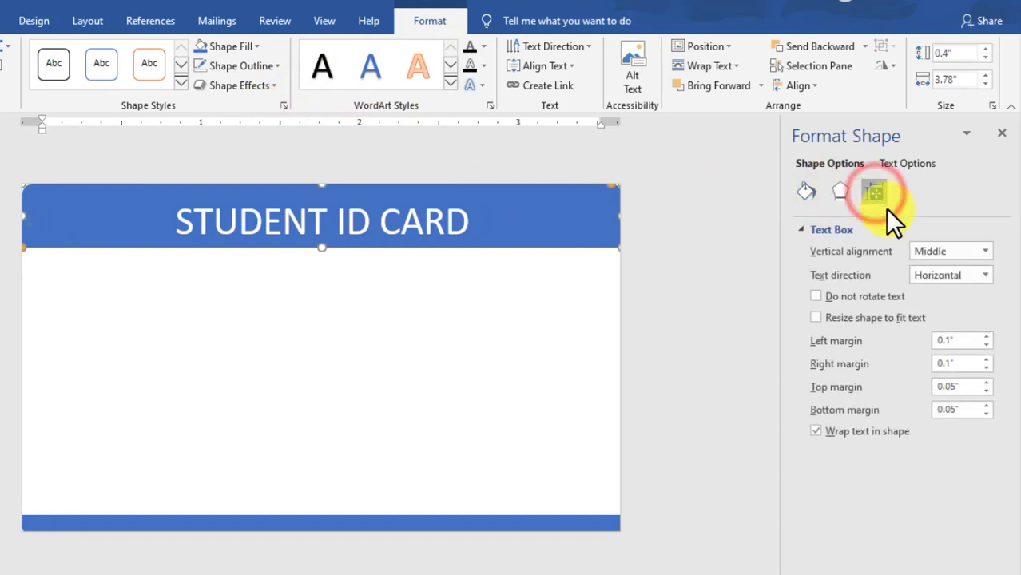
left_click(985, 344)
left_click(985, 368)
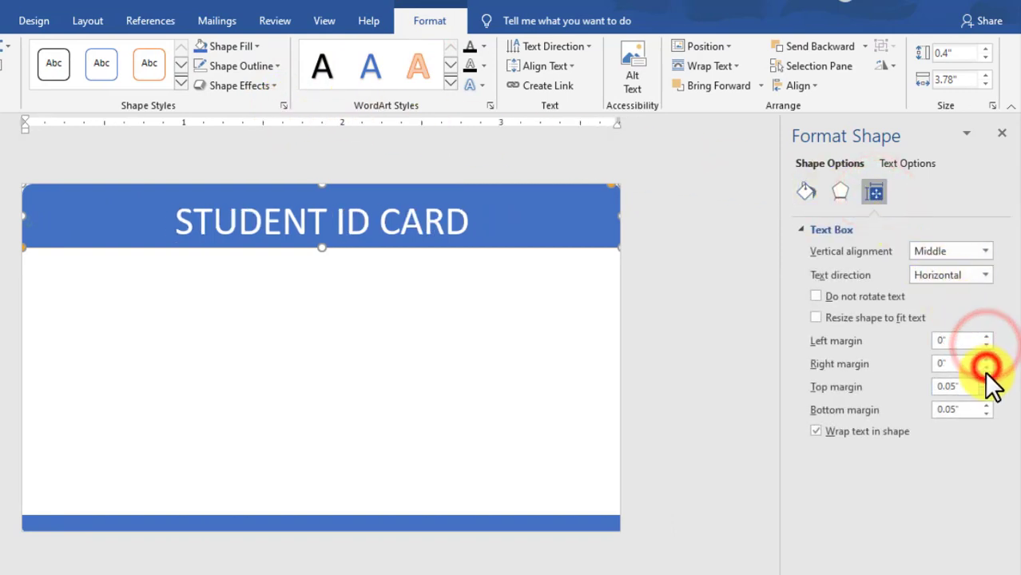
left_click(986, 391)
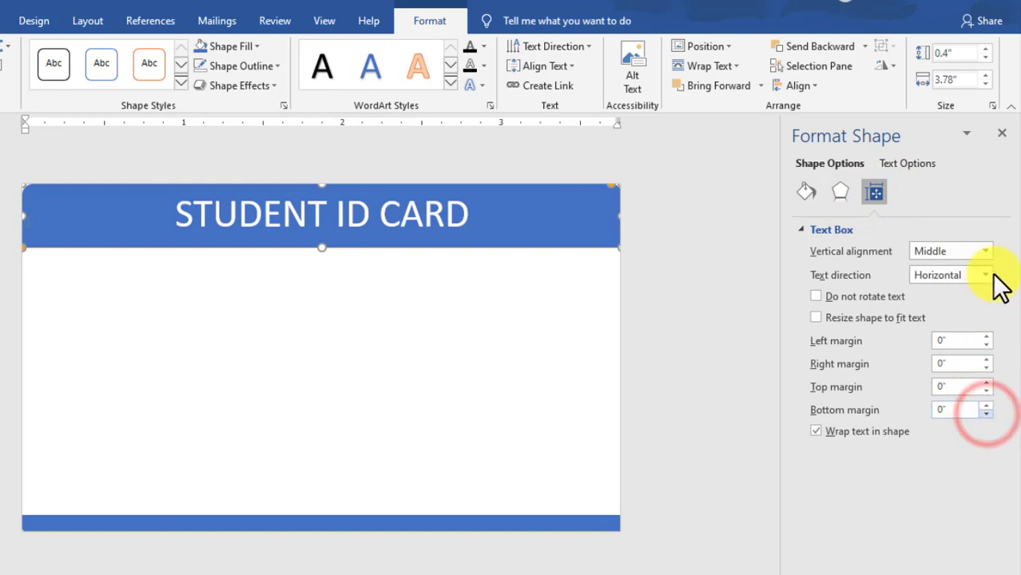
left_click(1000, 132)
left_click(549, 311)
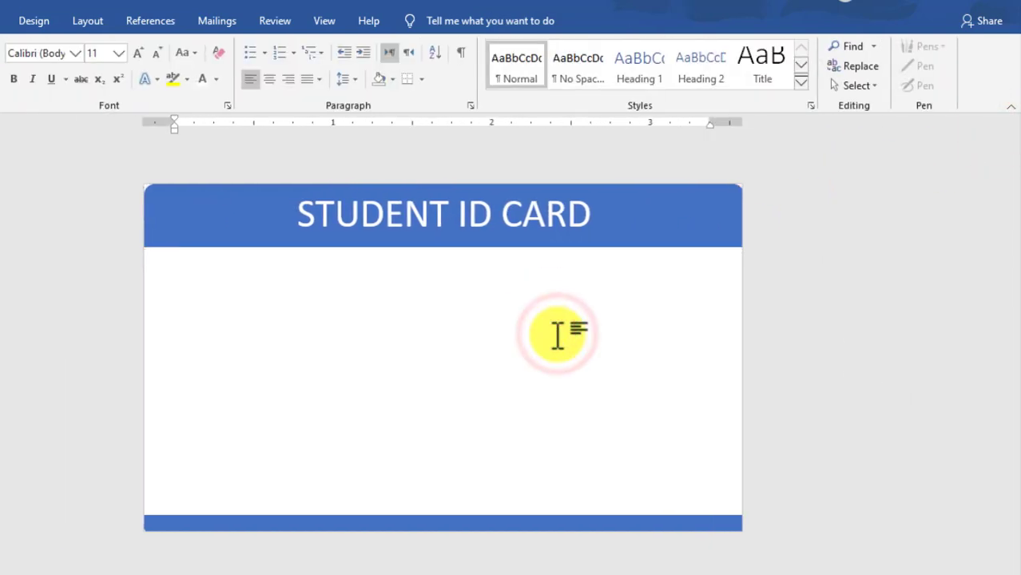
Set the page colour to custom light grey RGB 242, 242, 242
left_click(42, 21)
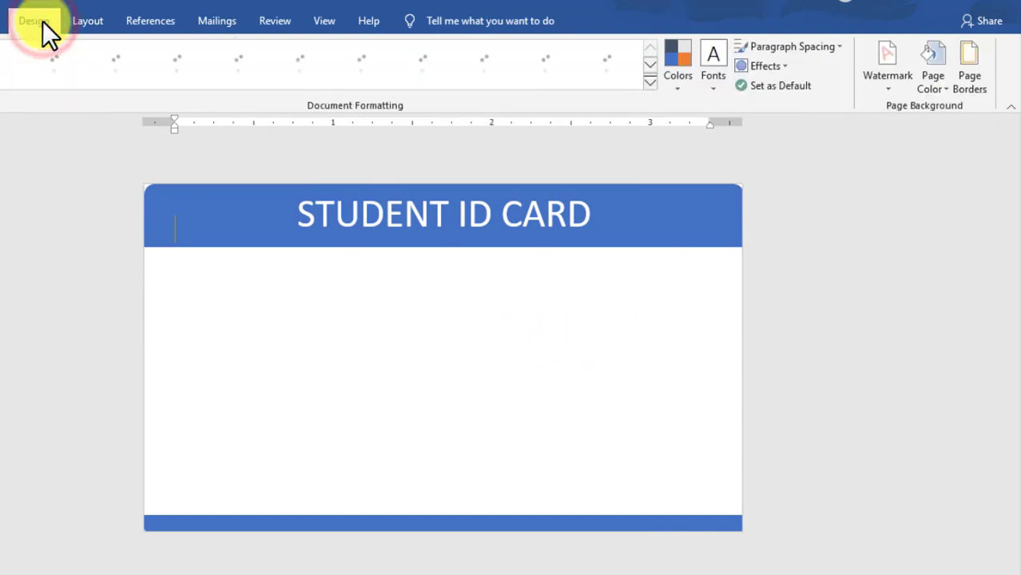
left_click(941, 85)
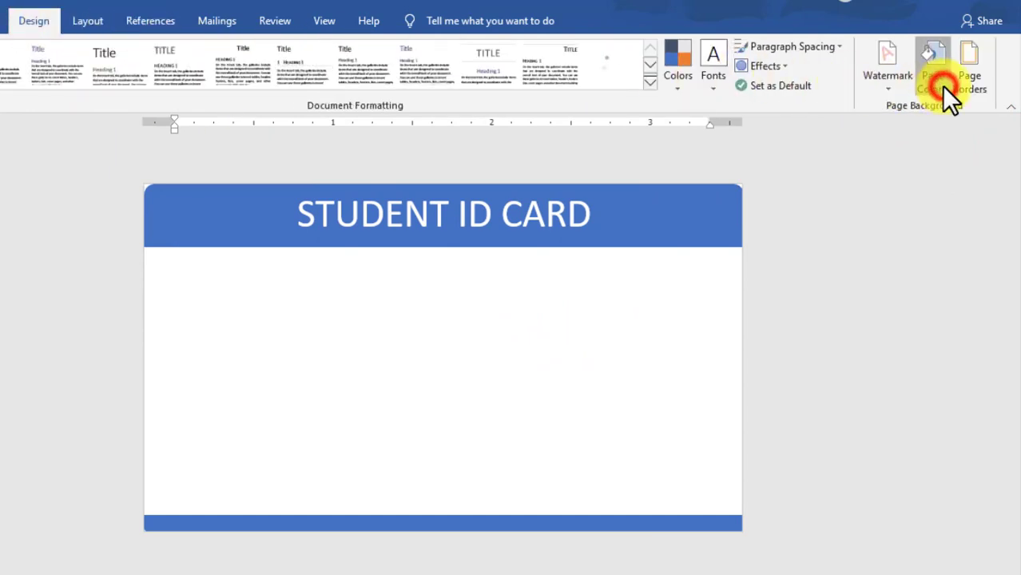
left_click(930, 292)
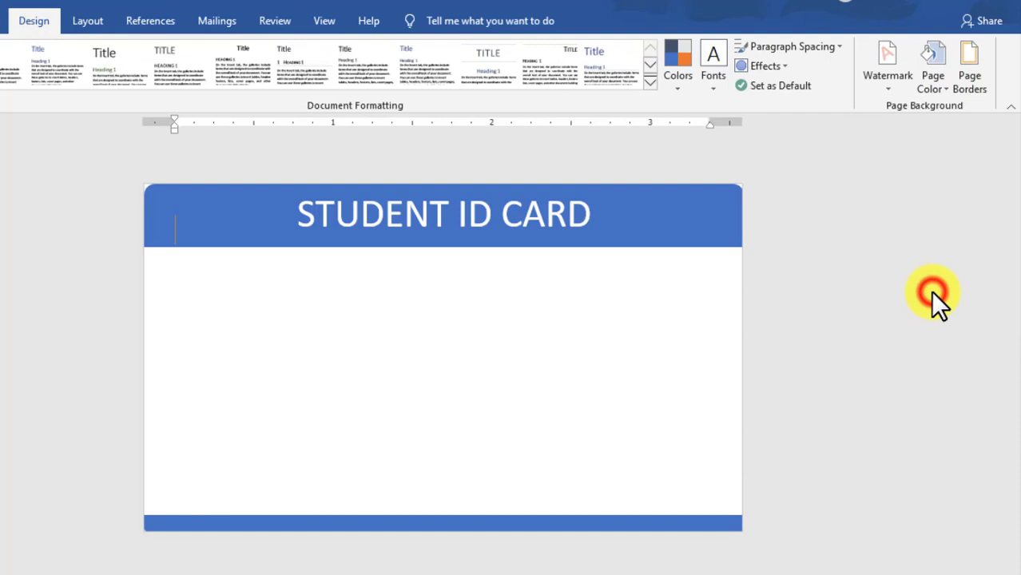
left_click_drag(878, 273, 775, 234)
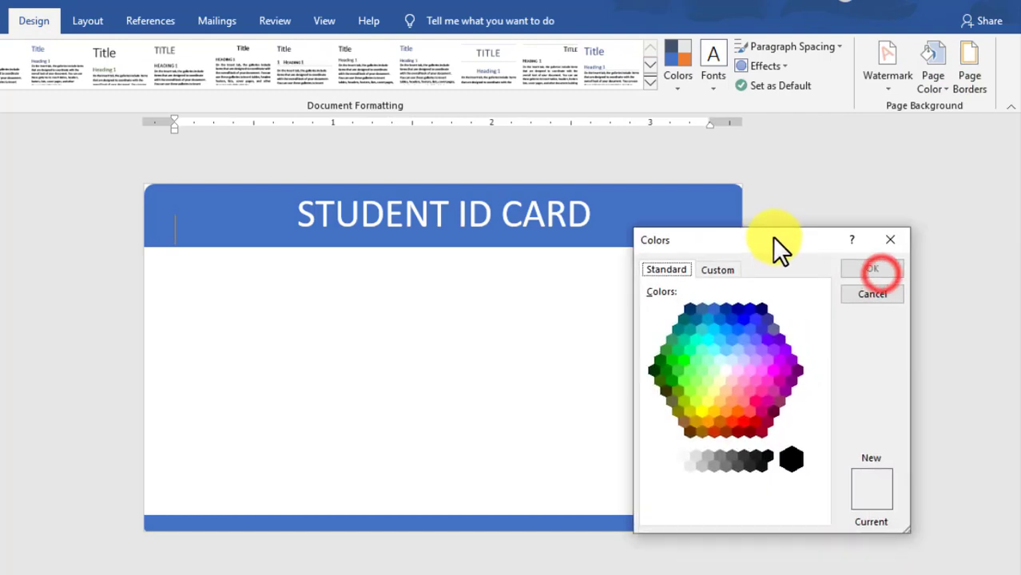
left_click(719, 269)
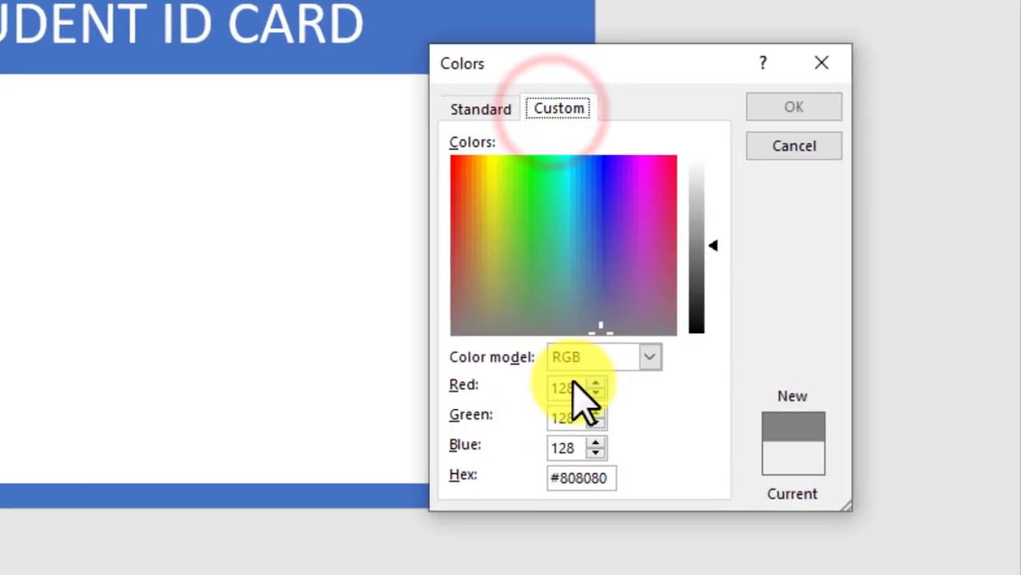
double_click(571, 387)
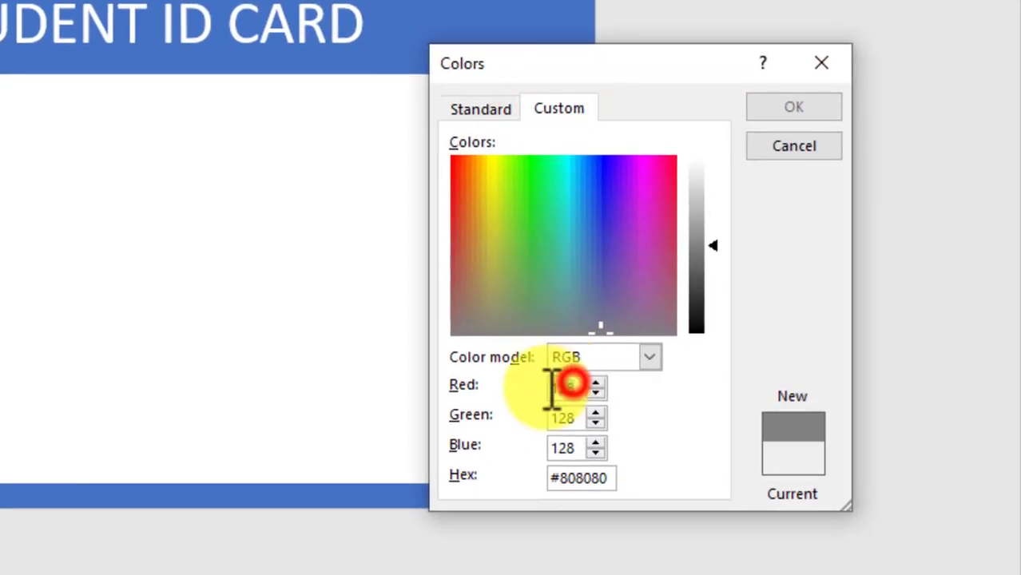
type("242")
key("Tab")
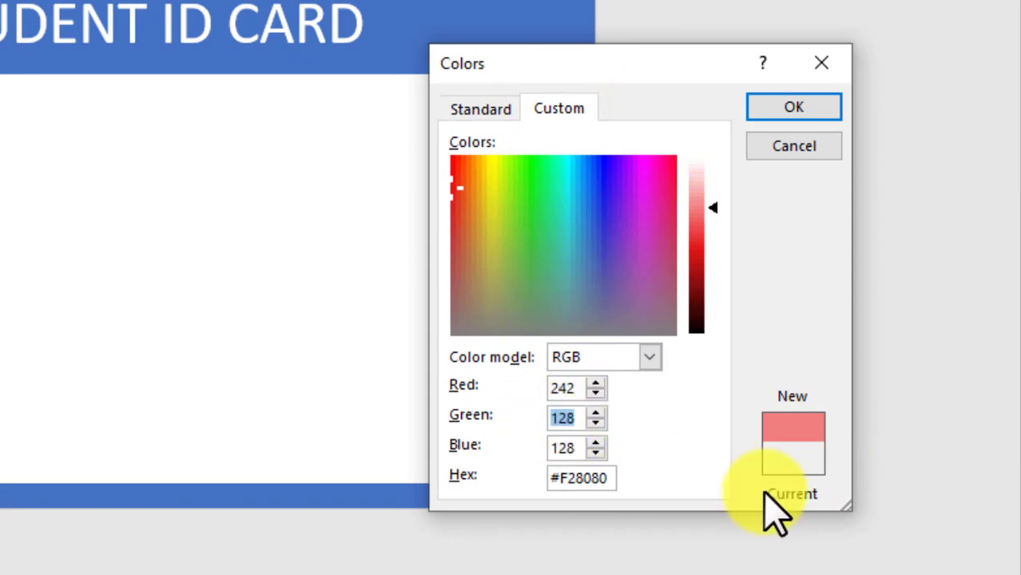
type("242")
key("Tab")
type("242")
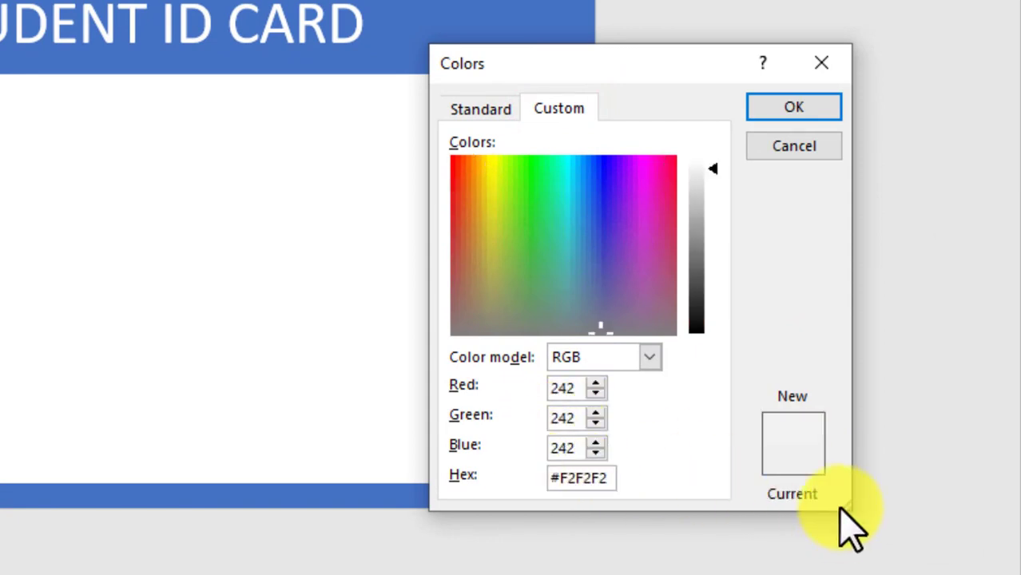
left_click(787, 108)
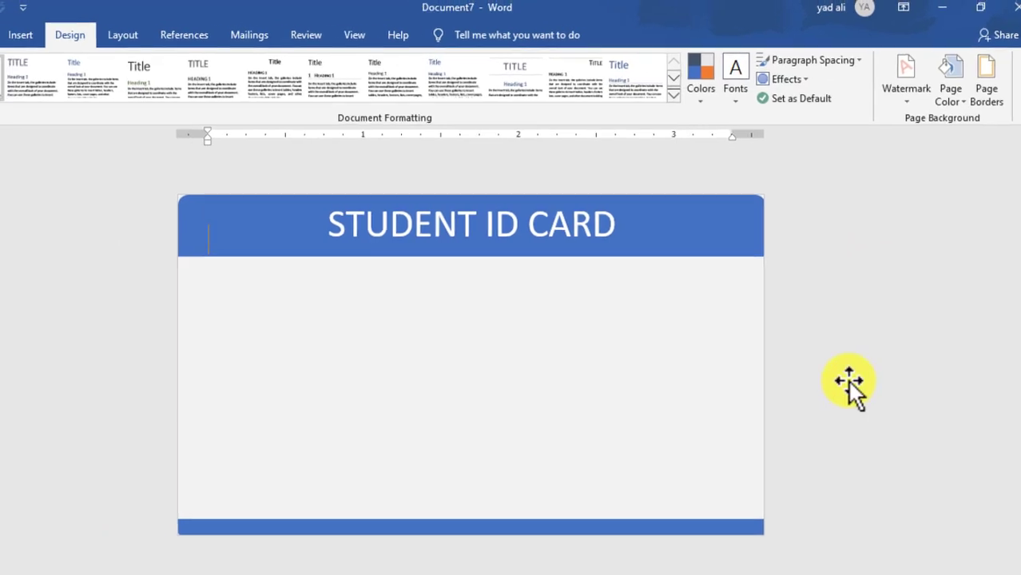
Draw a rounded rectangle at the card's upper left below the header
left_click(60, 41)
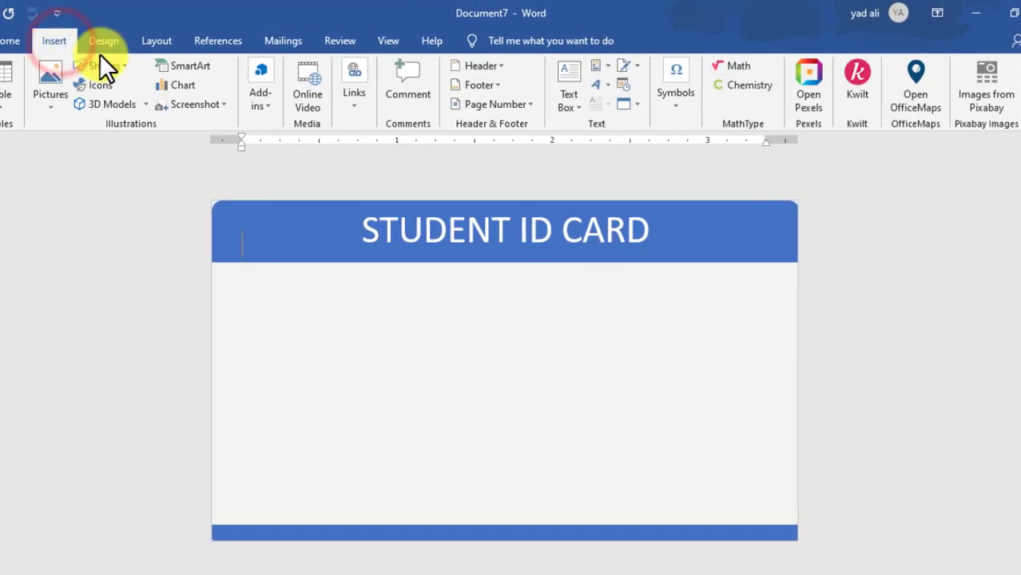
left_click(122, 64)
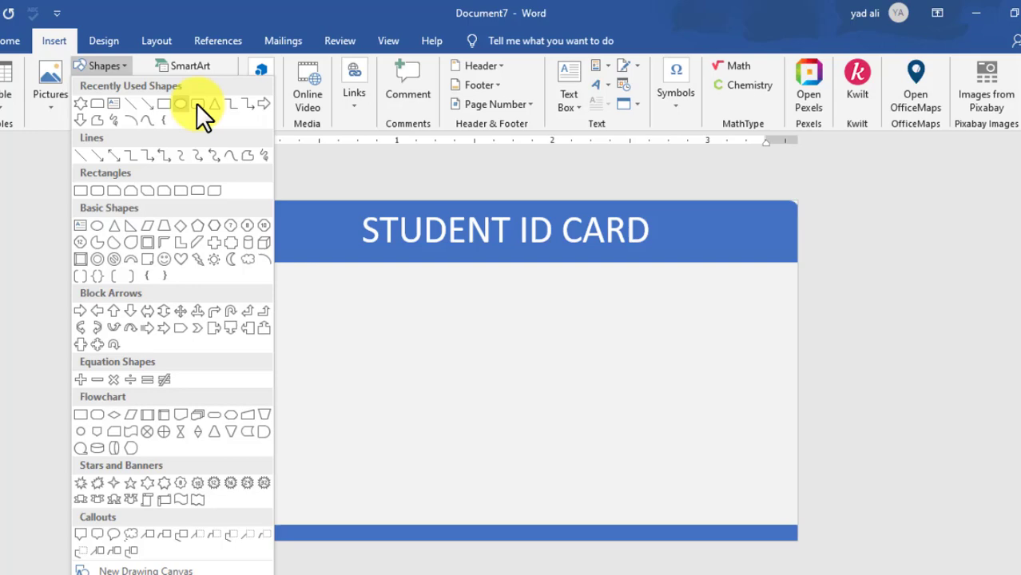
left_click(197, 103)
left_click(339, 404)
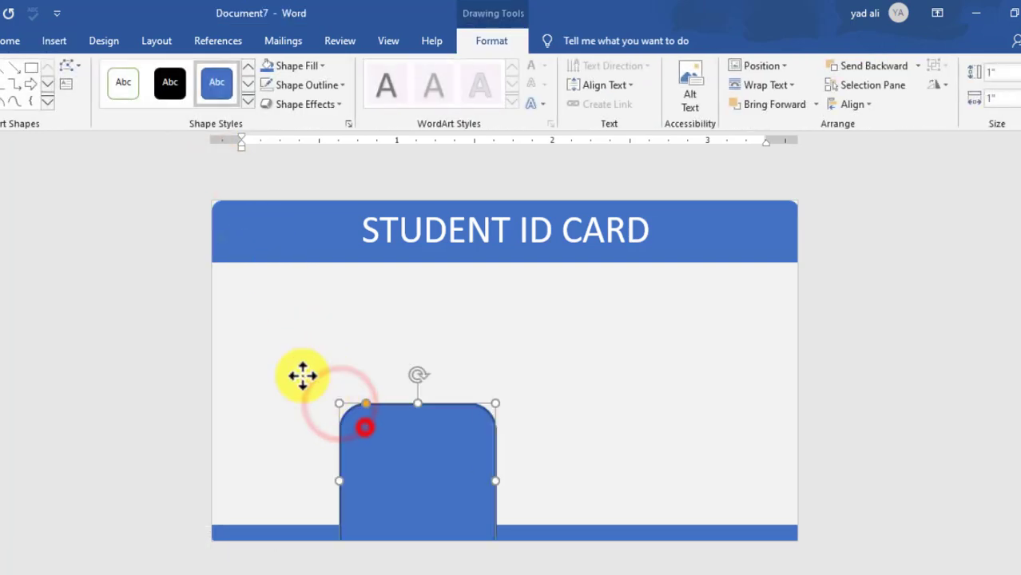
left_click_drag(359, 421, 259, 309)
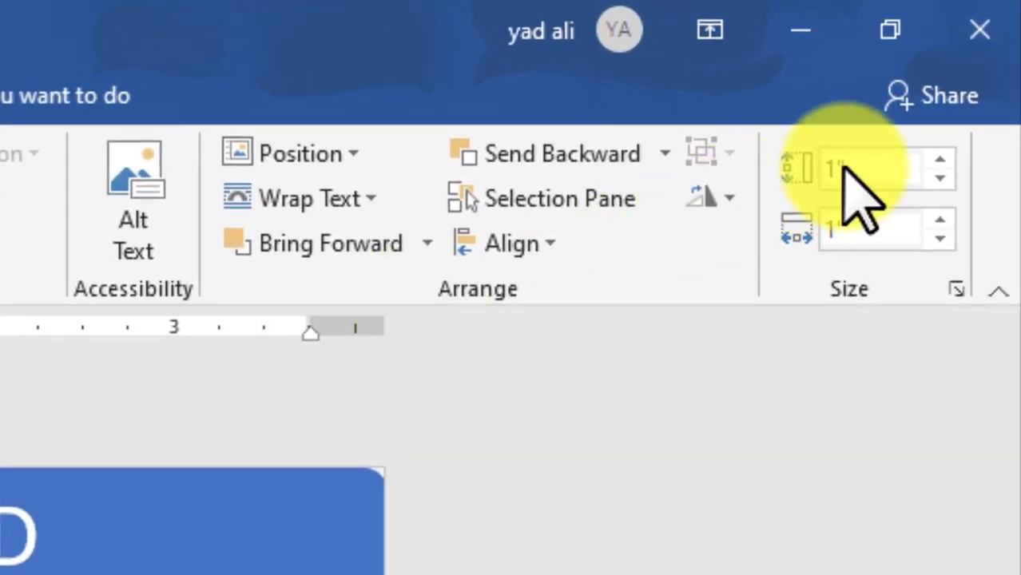
Set the rounded shape's width to 0.87 inches and choose a picture fill
left_click(1002, 69)
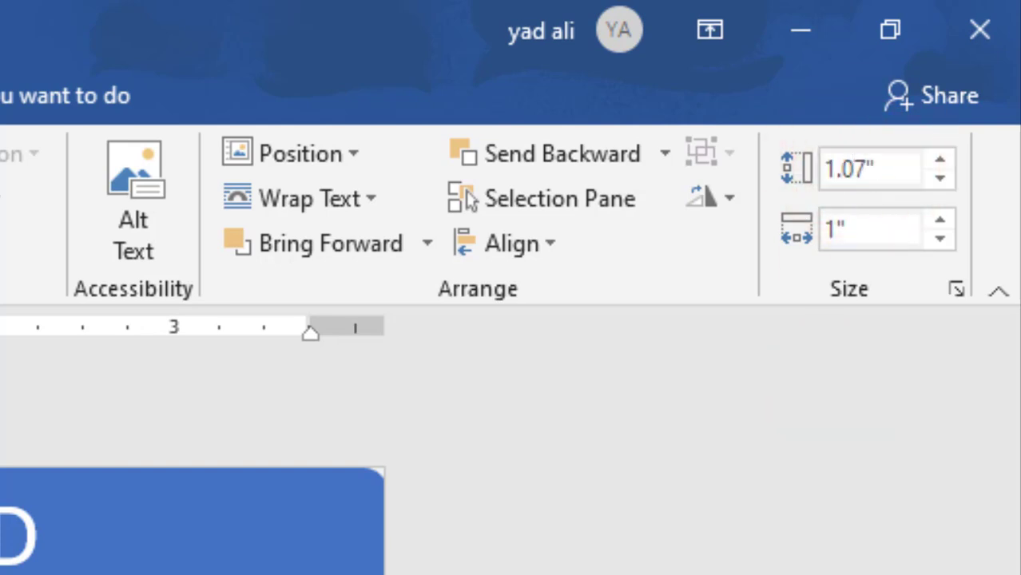
left_click(848, 227)
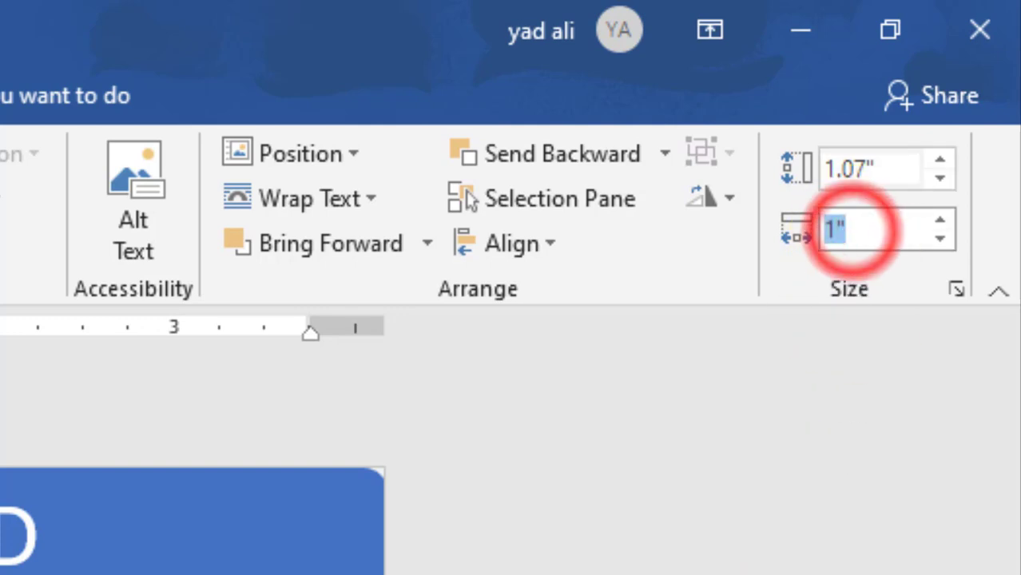
key("BackSpace")
type(".87")
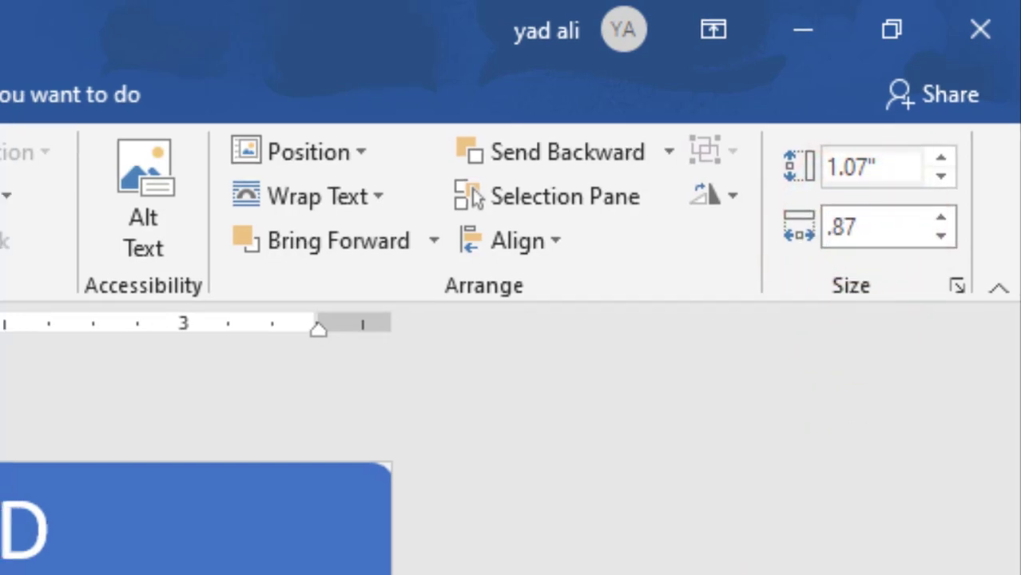
key("Return")
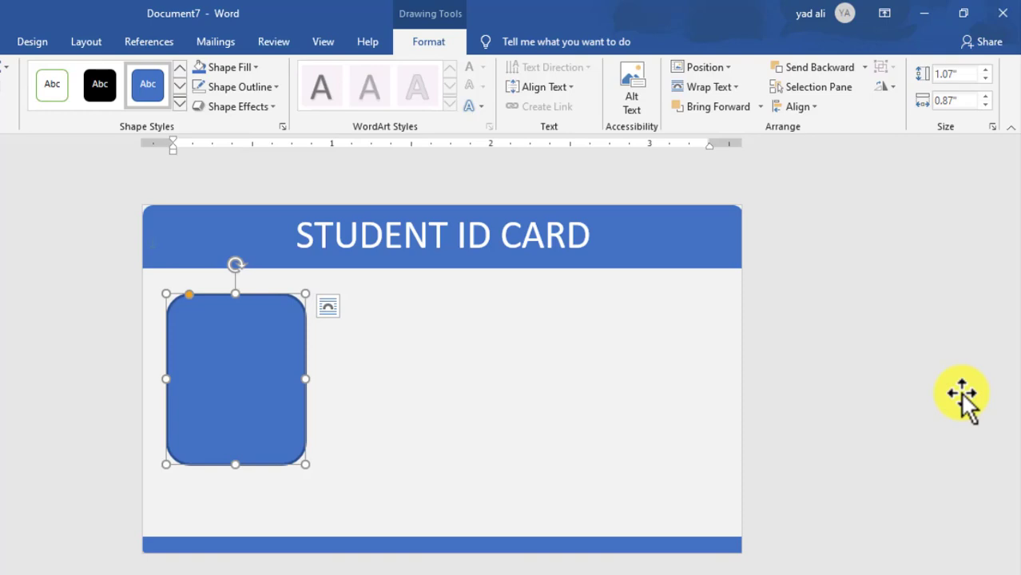
left_click(229, 67)
left_click(248, 294)
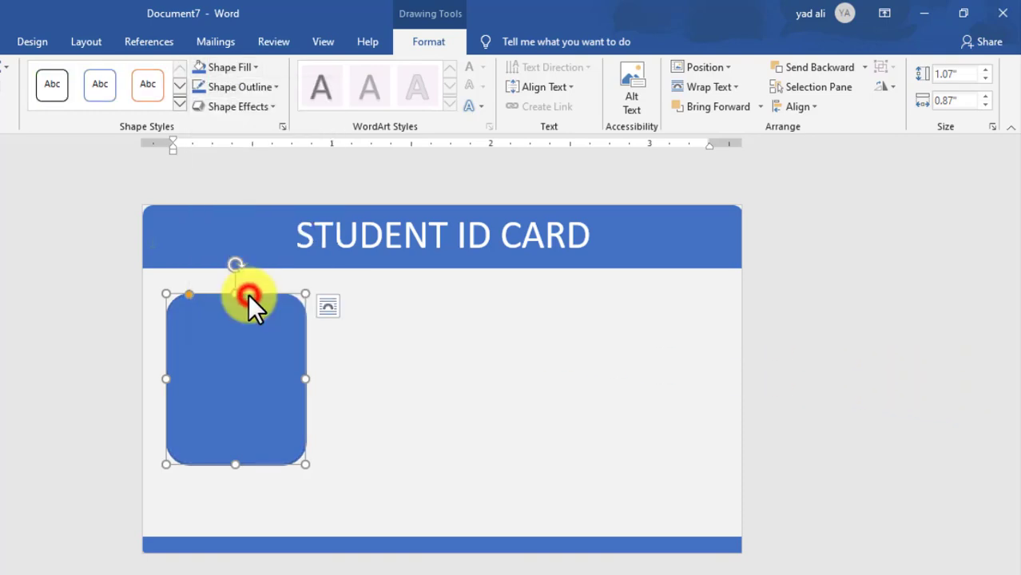
Fill the rounded shape with the boy's photo from file and nudge it up under the header
left_click(254, 289)
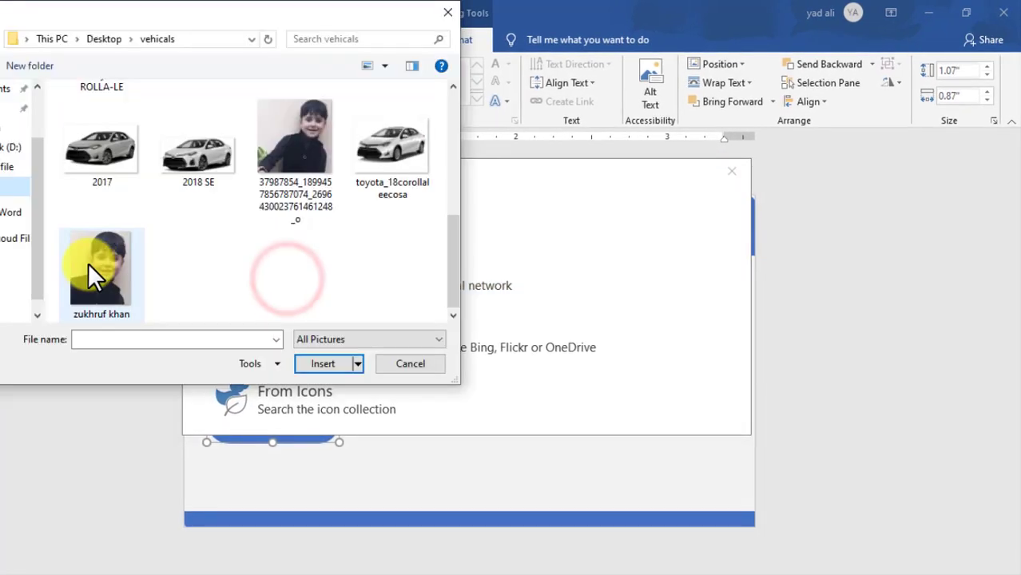
left_click(99, 267)
left_click(322, 363)
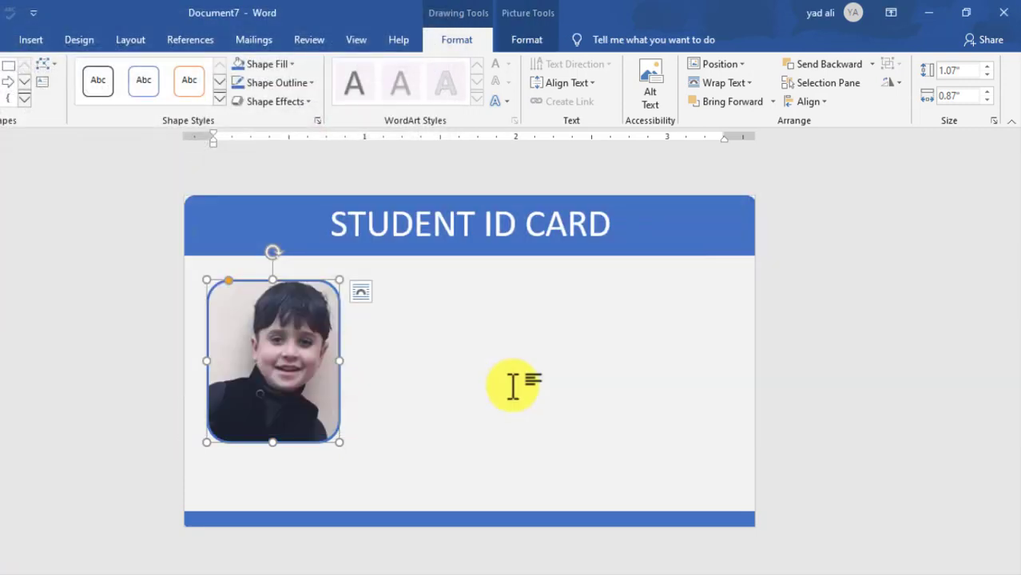
left_click_drag(312, 287, 310, 272)
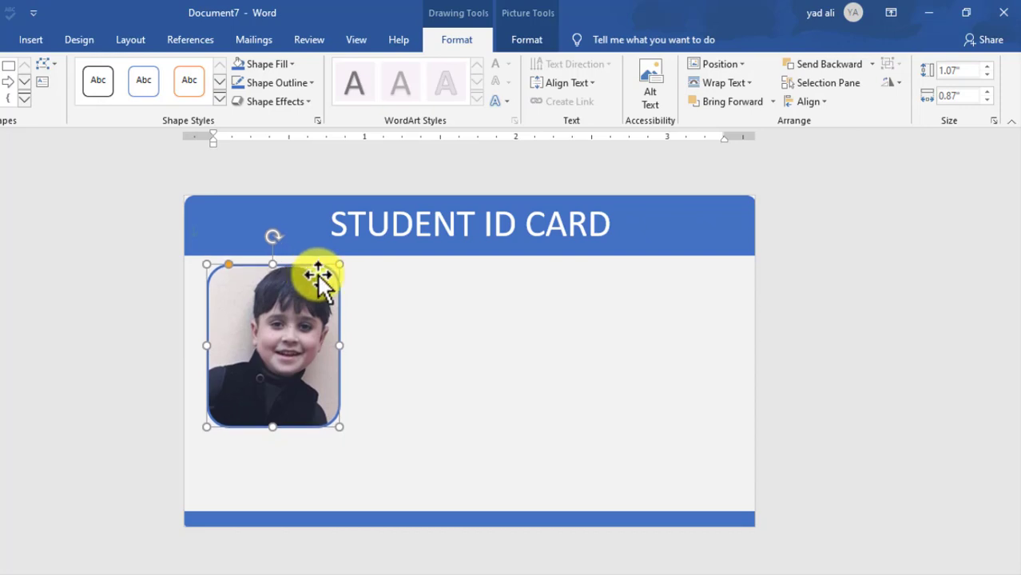
left_click(448, 354)
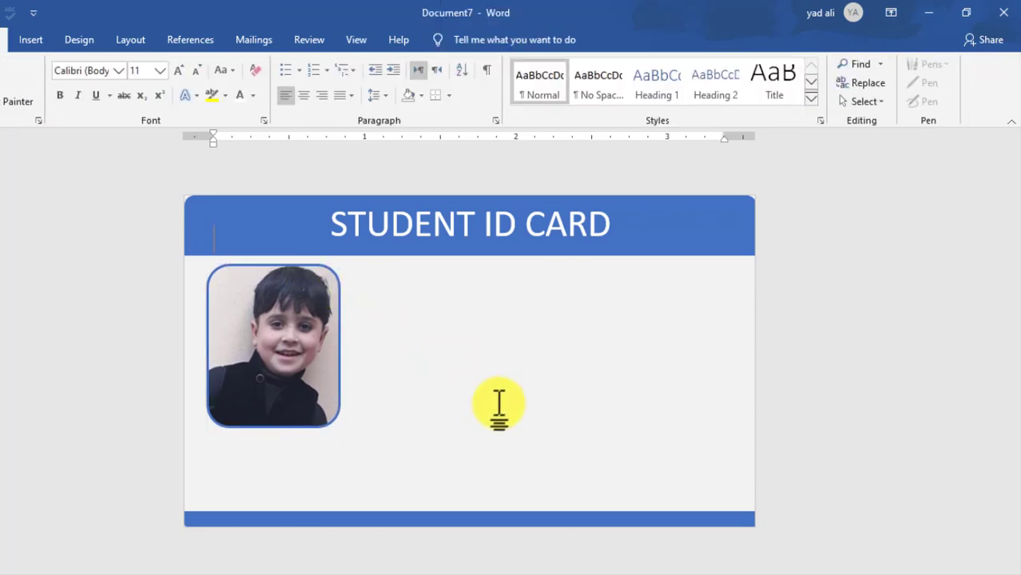
Draw a text box to the right of the photo
left_click(34, 36)
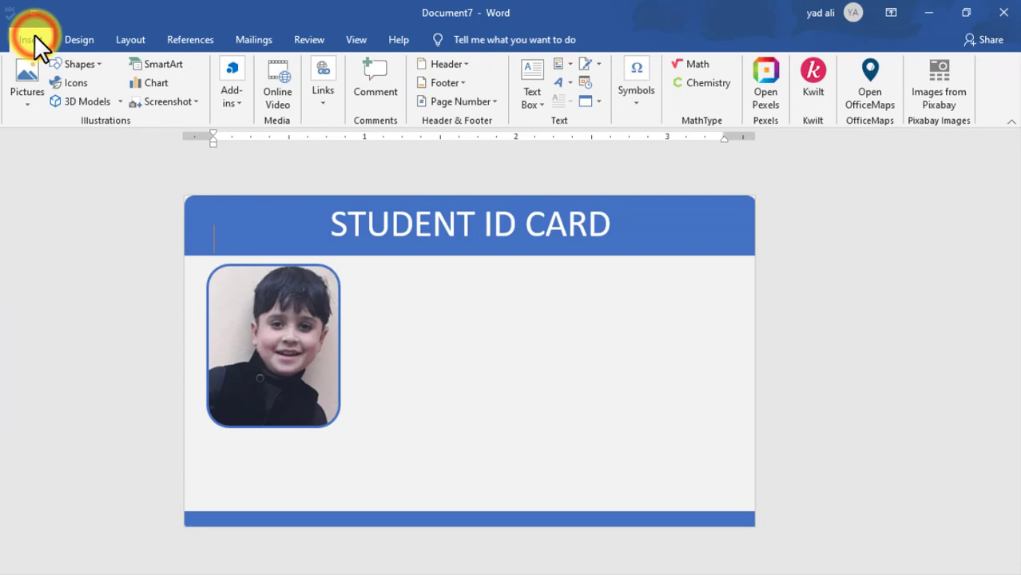
left_click(538, 101)
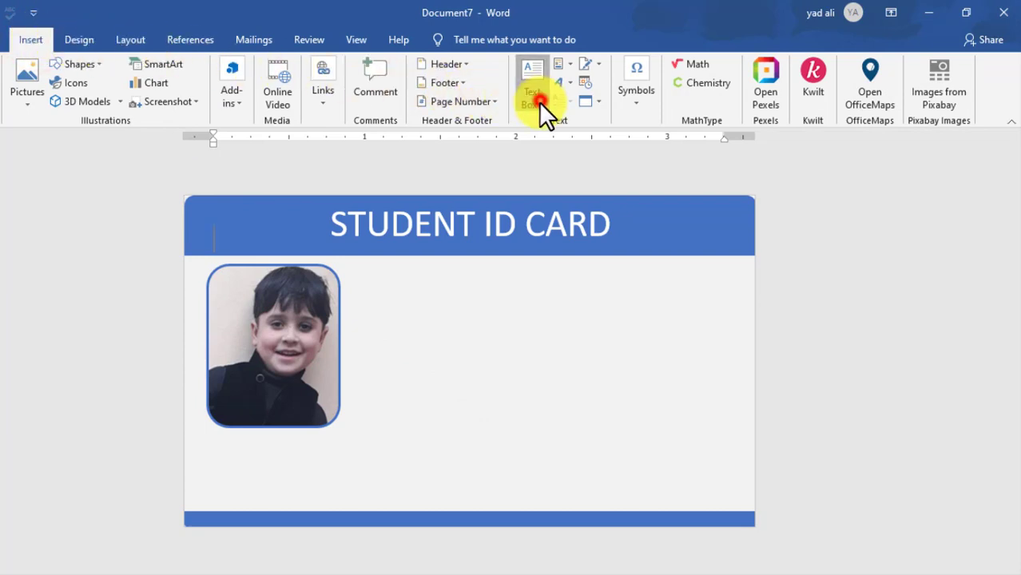
left_click(573, 529)
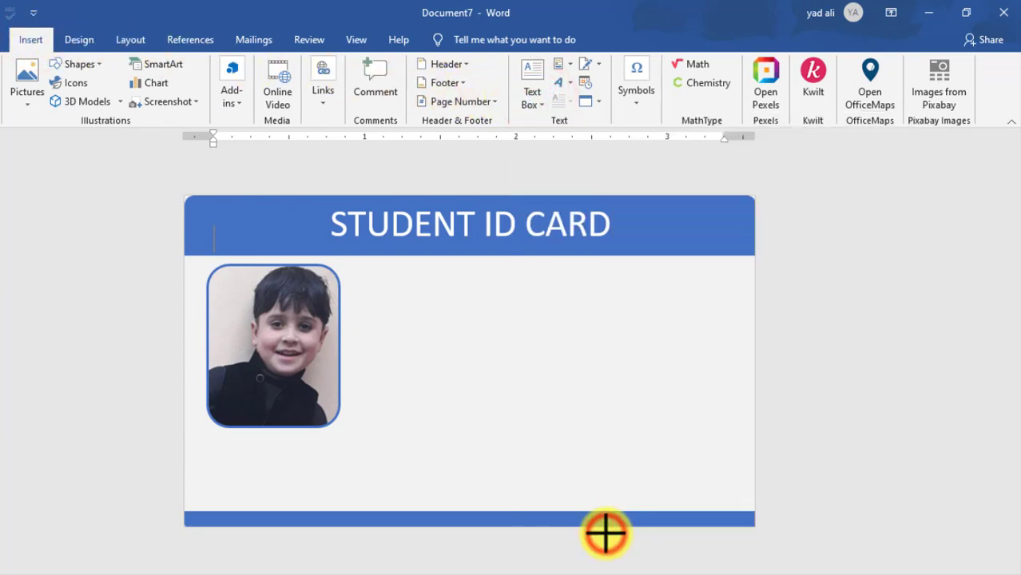
left_click_drag(361, 269, 701, 455)
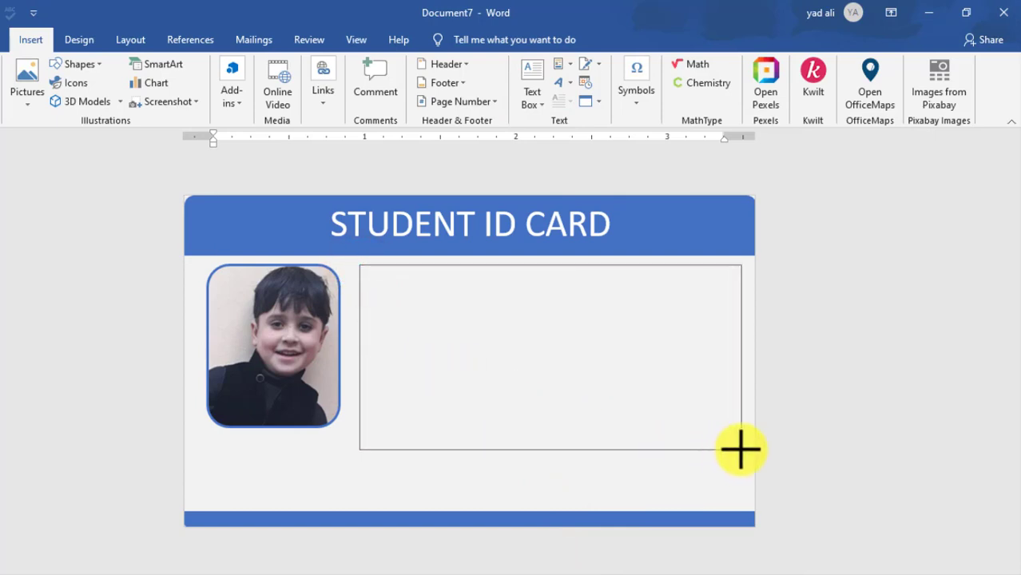
left_click_drag(741, 450, 733, 447)
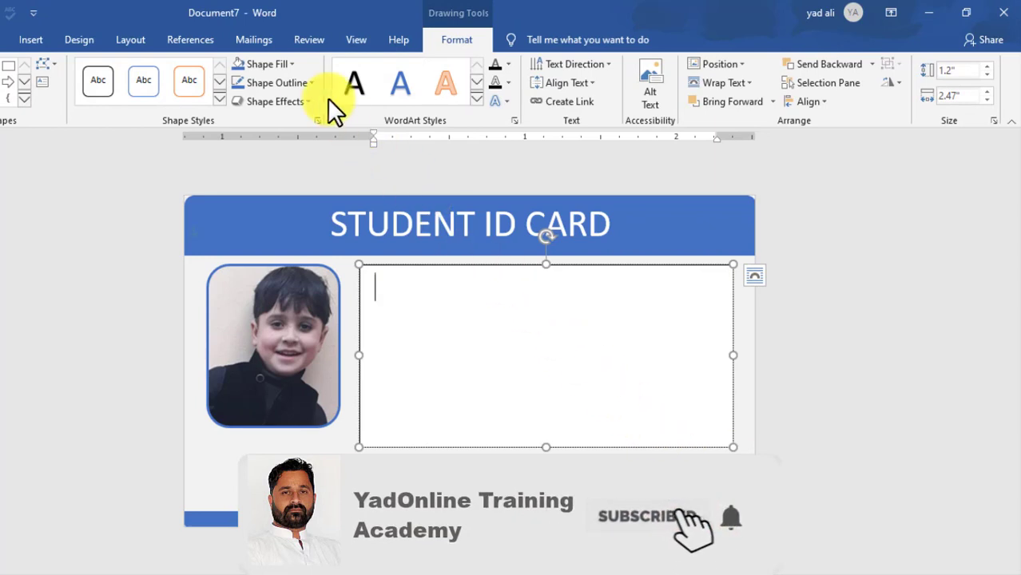
Set the text box to no fill and no outline
left_click(294, 64)
left_click(297, 240)
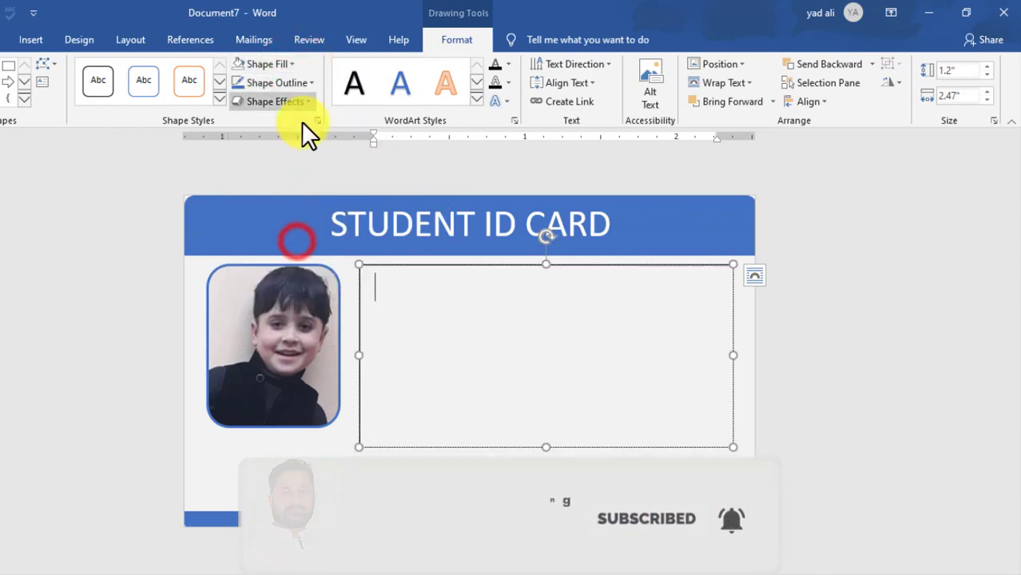
left_click(304, 83)
left_click(308, 259)
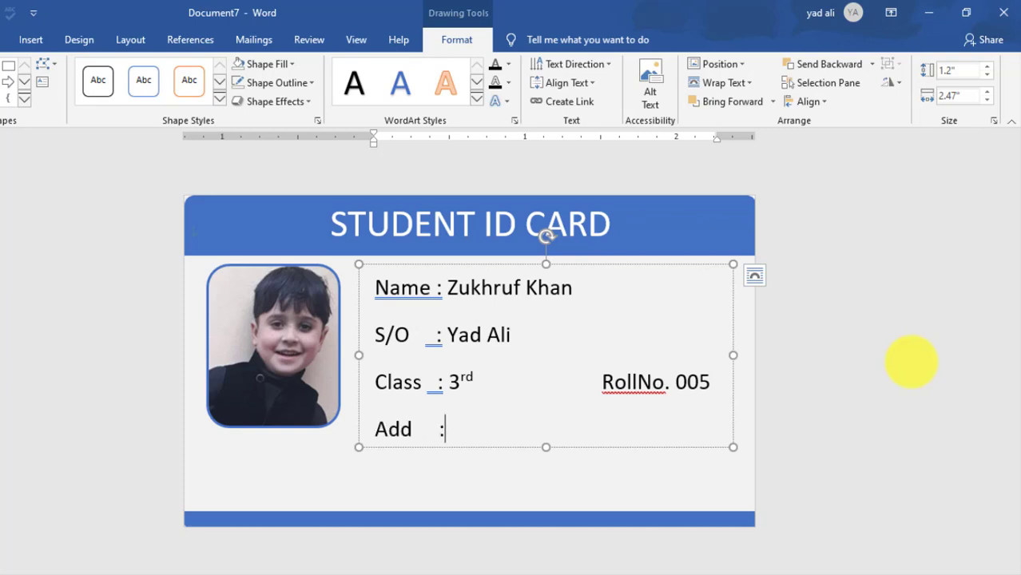
Remove the extra spacing between the detail lines by setting Spacing After to 0 pt
left_click_drag(469, 431, 378, 297)
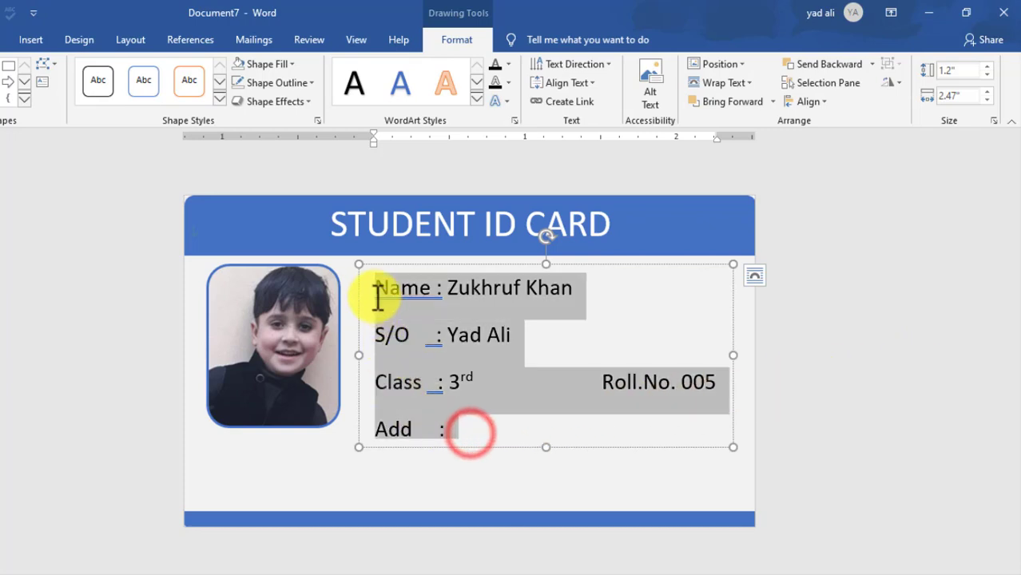
left_click(133, 39)
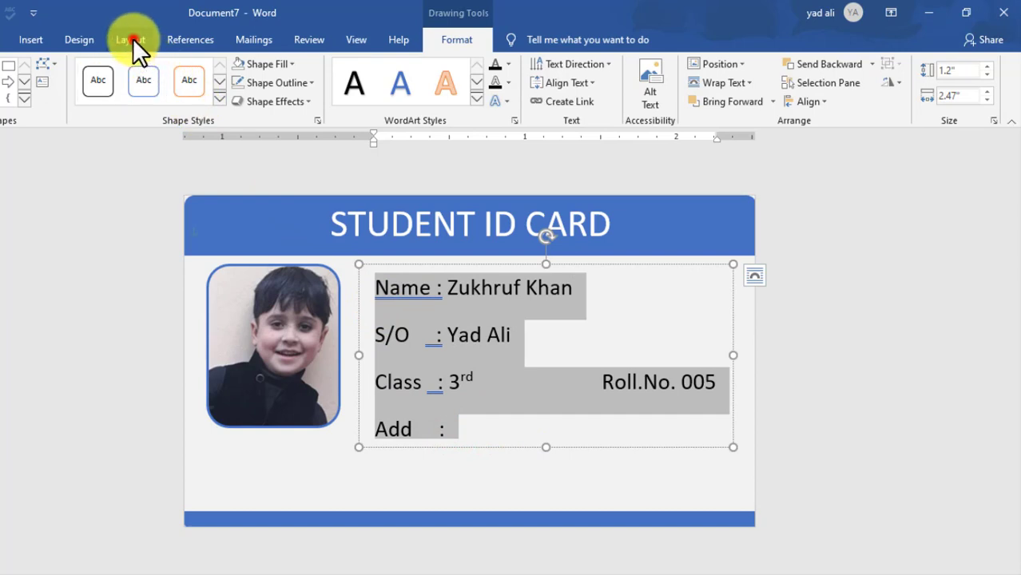
left_click(397, 105)
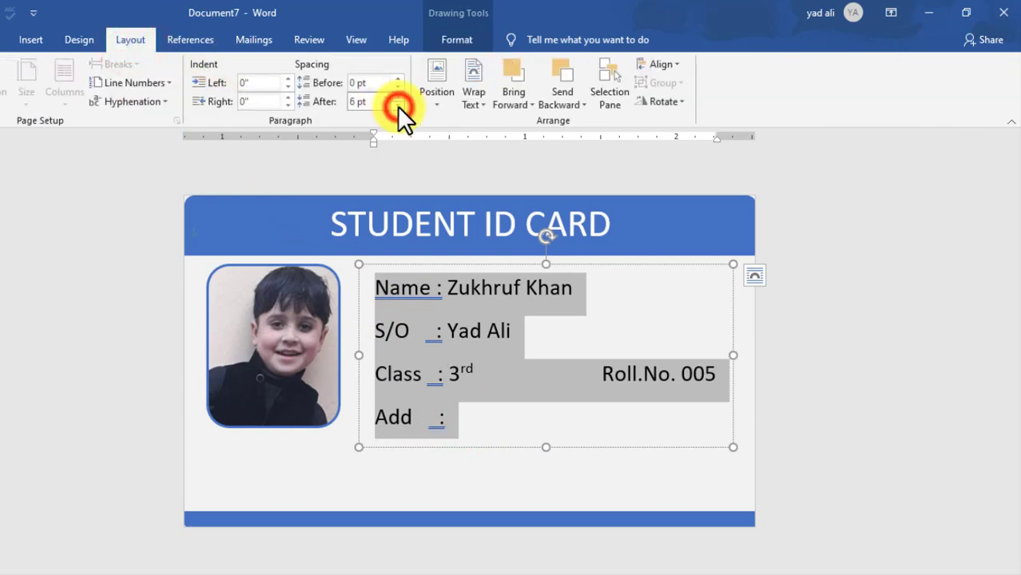
Ignore the spelling flag on Name and start typing the address after Add :
left_click(519, 401)
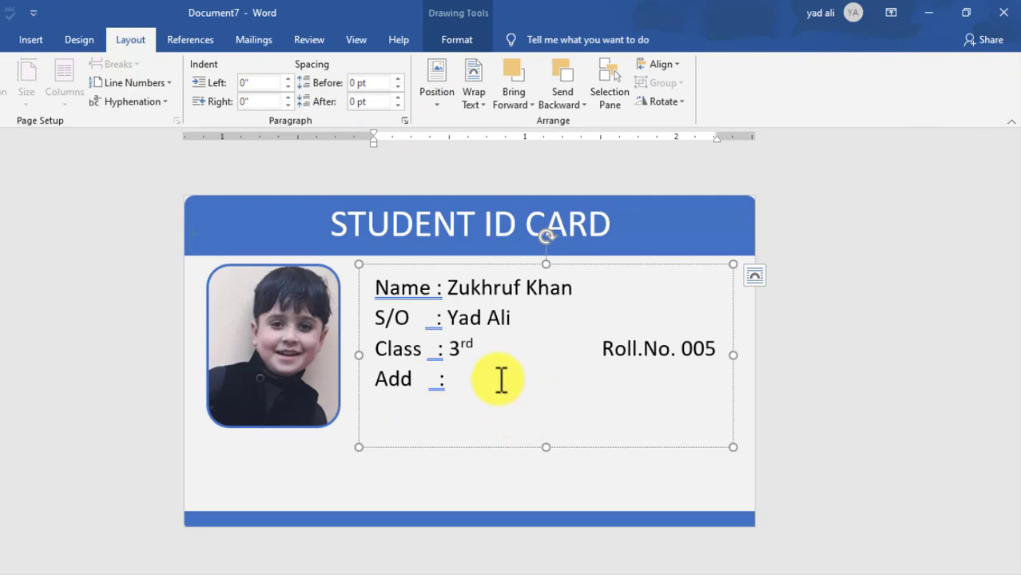
right_click(419, 292)
left_click(390, 326)
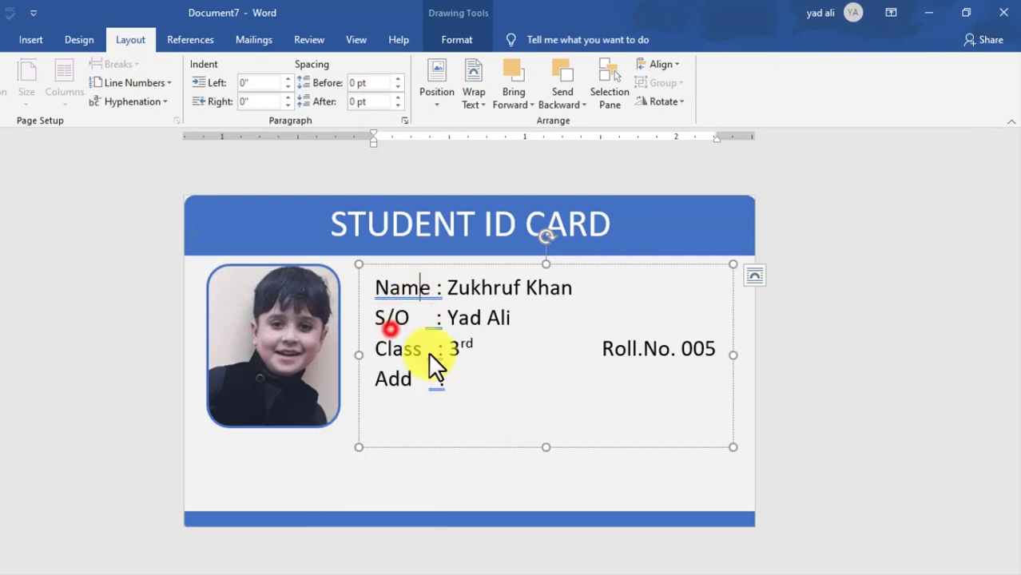
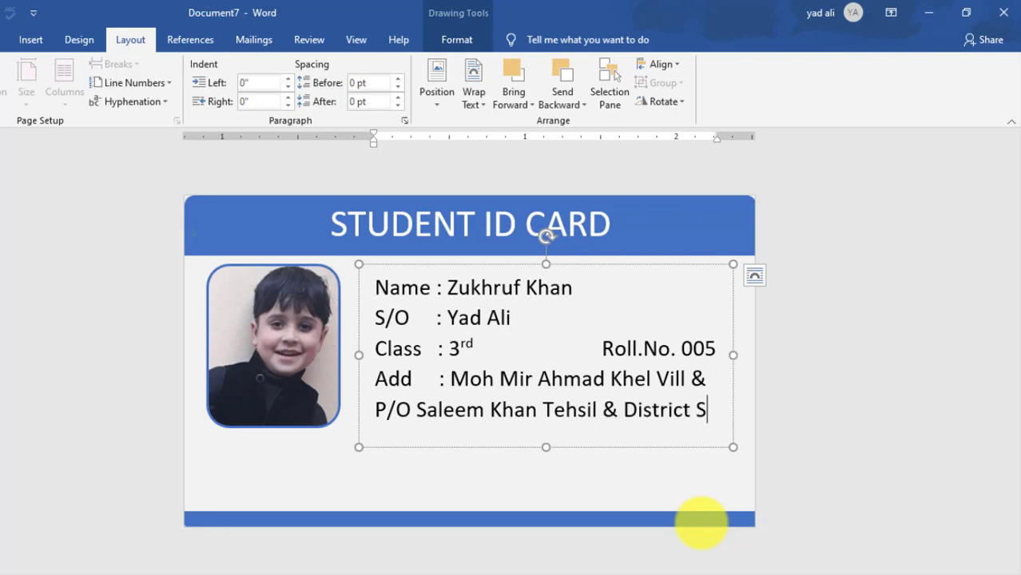
Make the text box taller so the address shows through District Swabi, and indent its last line under the first
left_click(709, 381)
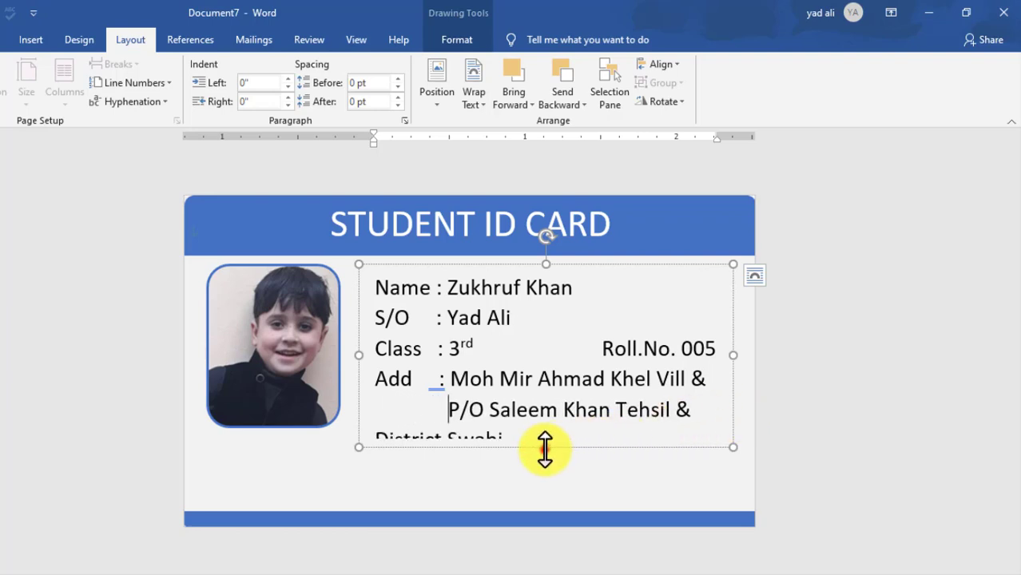
left_click_drag(546, 447, 546, 461)
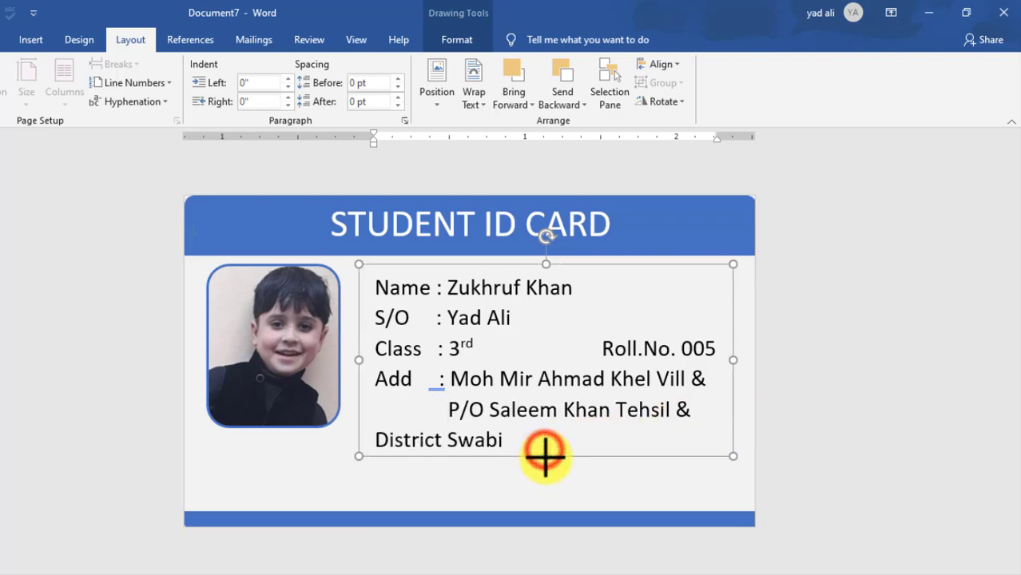
left_click(694, 411)
key("Right")
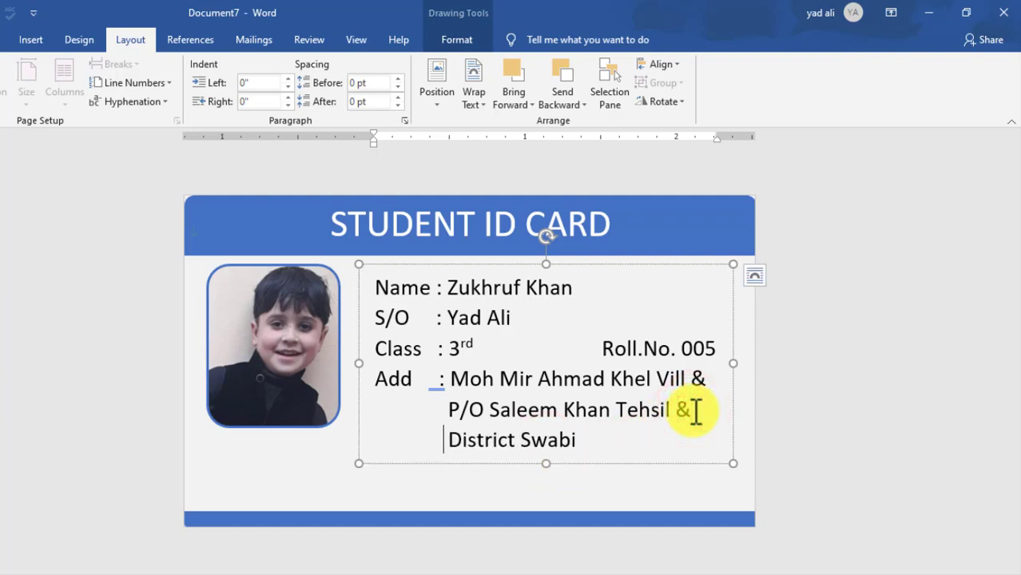
right_click(438, 385)
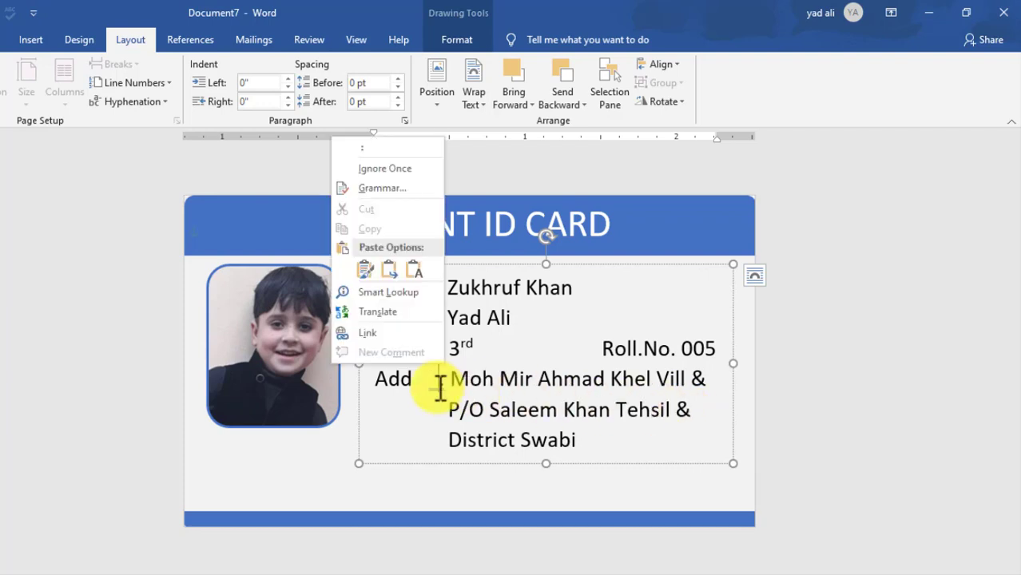
Ignore the grammar flag, then colour the labels Name, S/O, Class, Roll.No. and Add in the recent blue
left_click(390, 168)
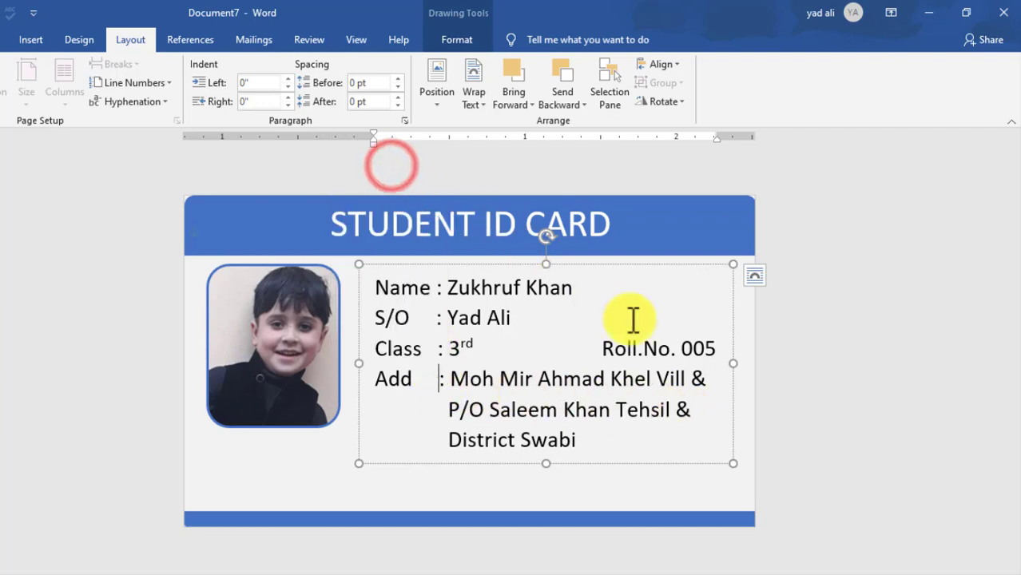
left_click(769, 409)
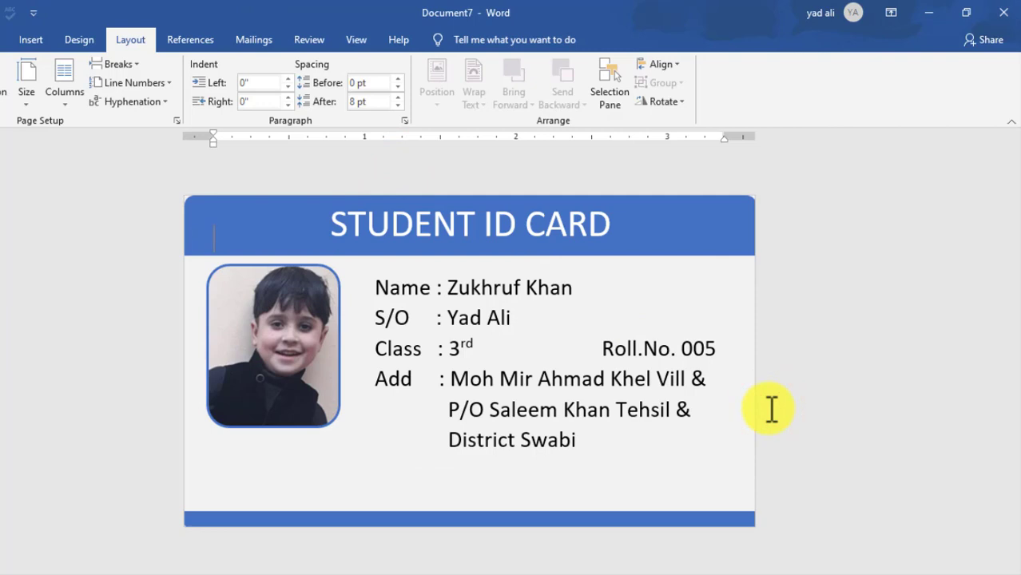
double_click(431, 288)
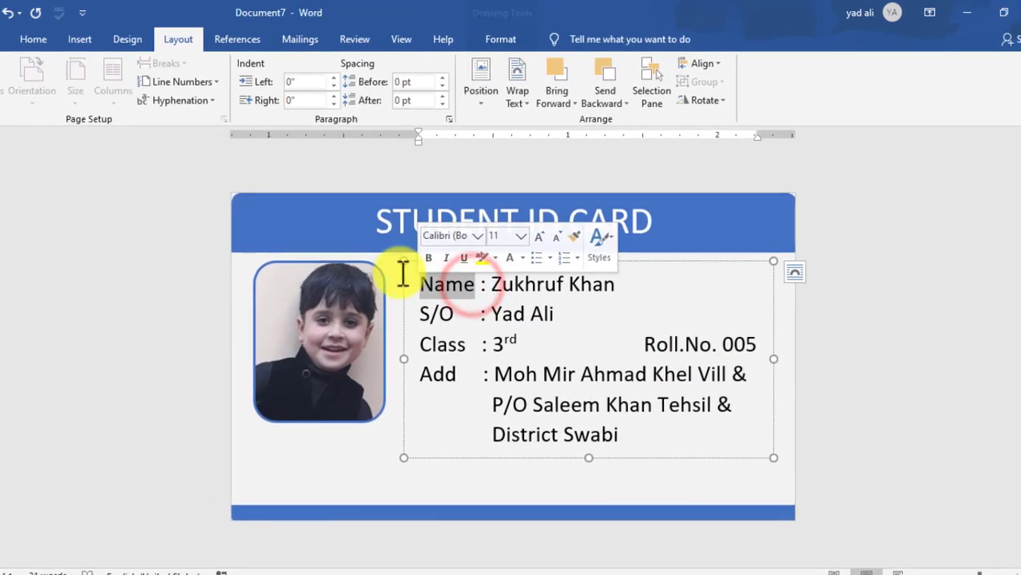
left_click(41, 35)
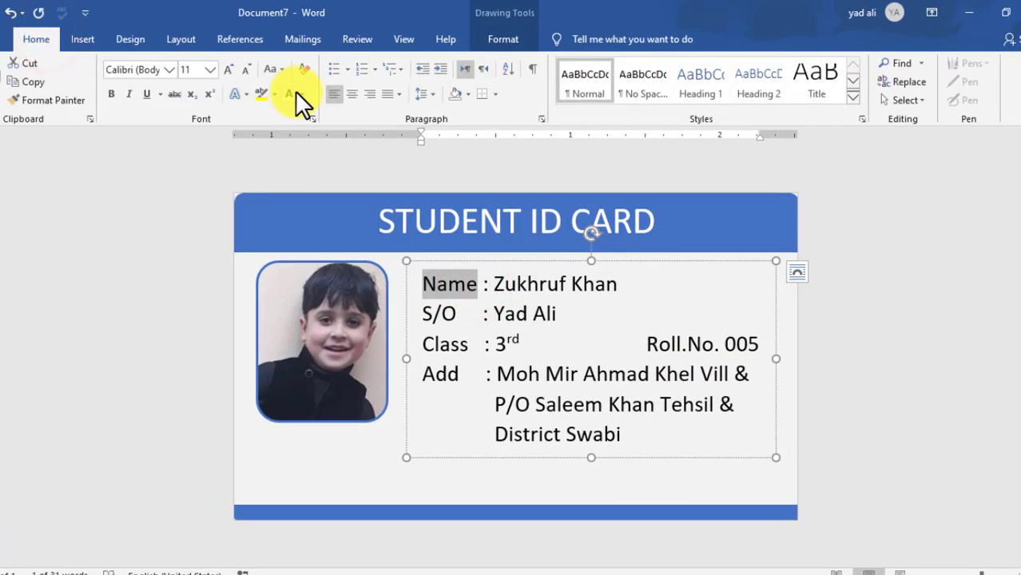
left_click(296, 94)
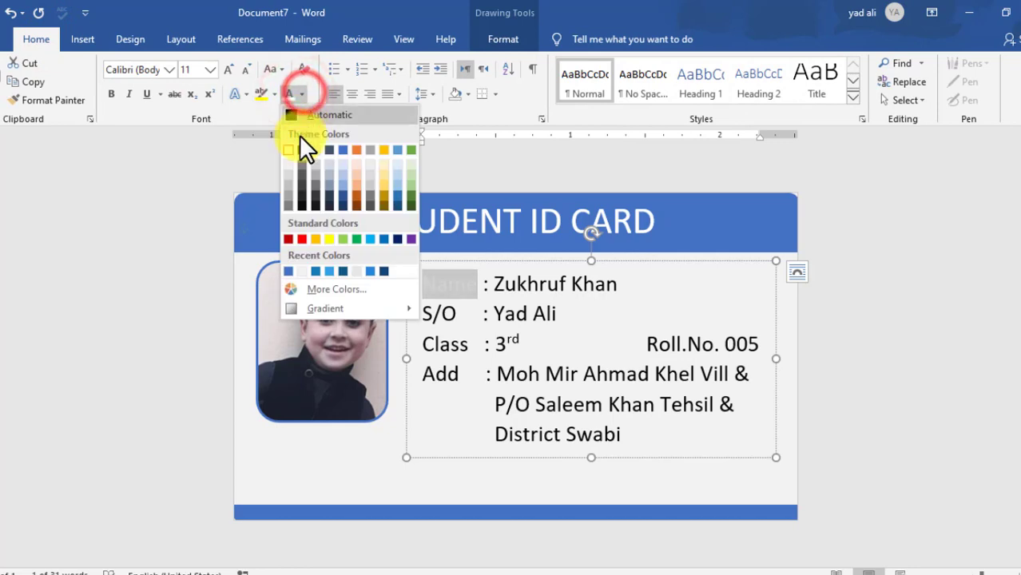
left_click(287, 271)
double_click(429, 313)
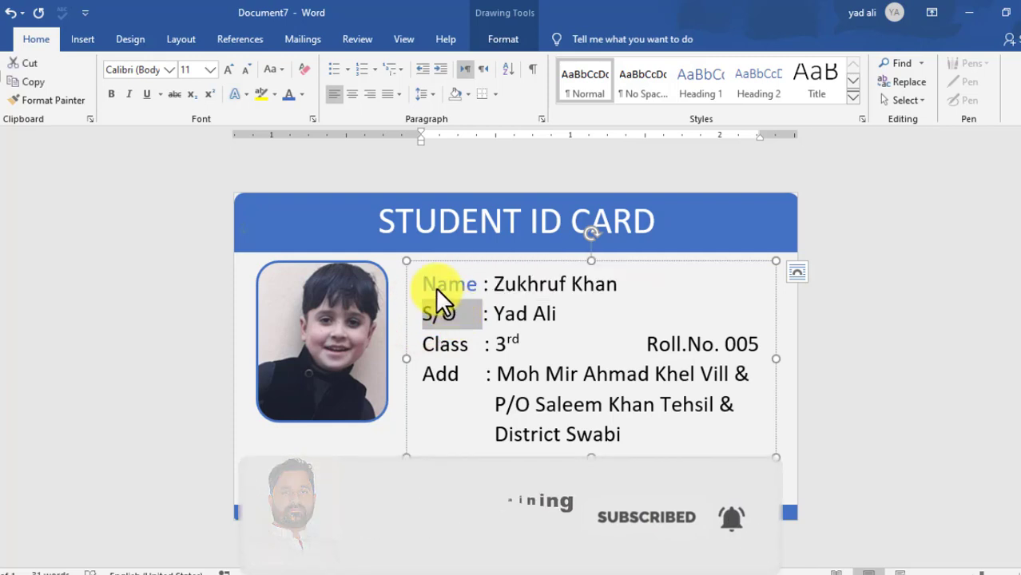
left_click(289, 94)
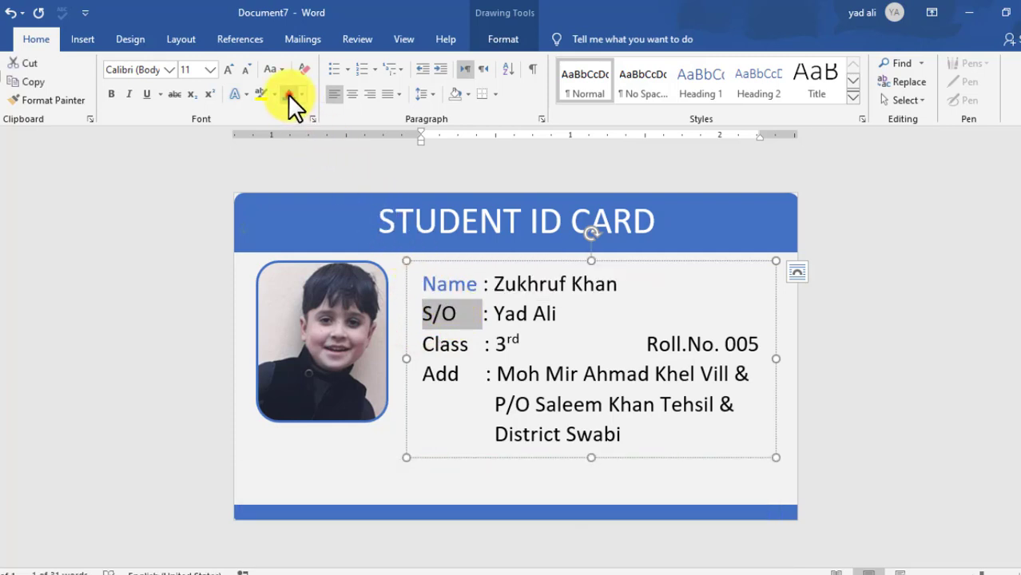
left_click(827, 398)
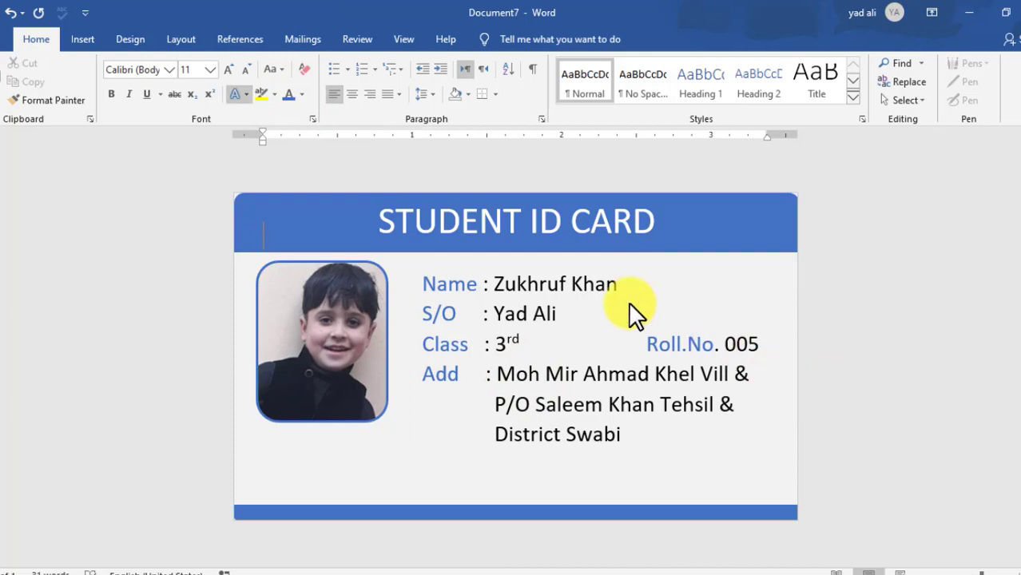
Draw a text box along the card's bottom left with no fill and no outline
left_click(83, 40)
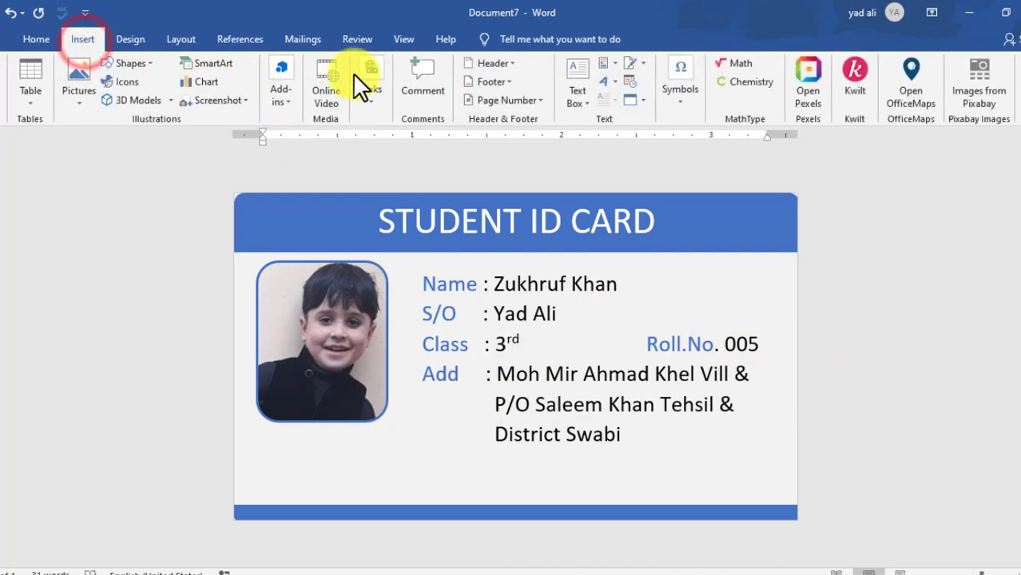
left_click(584, 101)
left_click(657, 523)
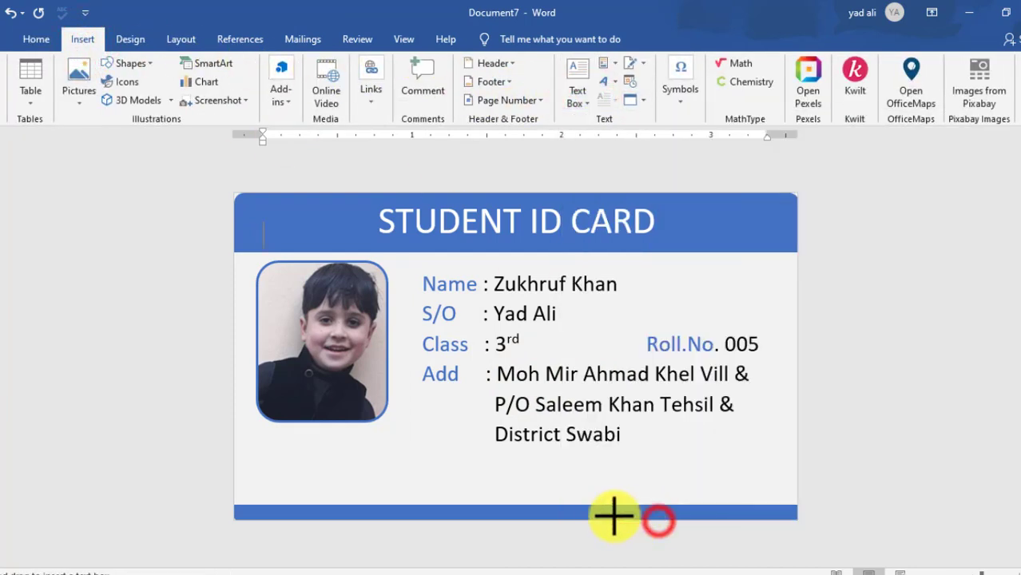
left_click_drag(259, 471, 388, 503)
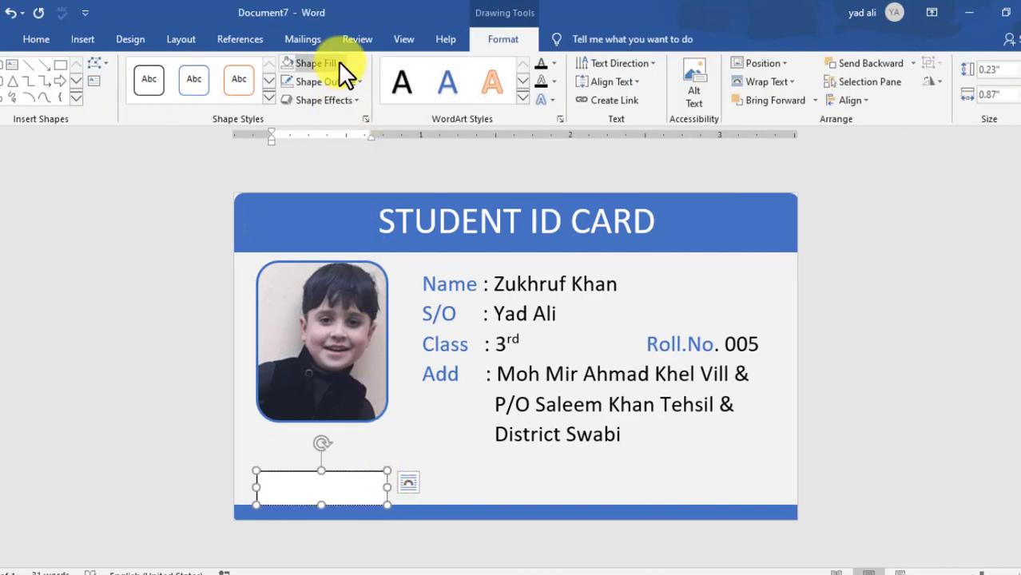
left_click(338, 62)
left_click(331, 235)
left_click(355, 82)
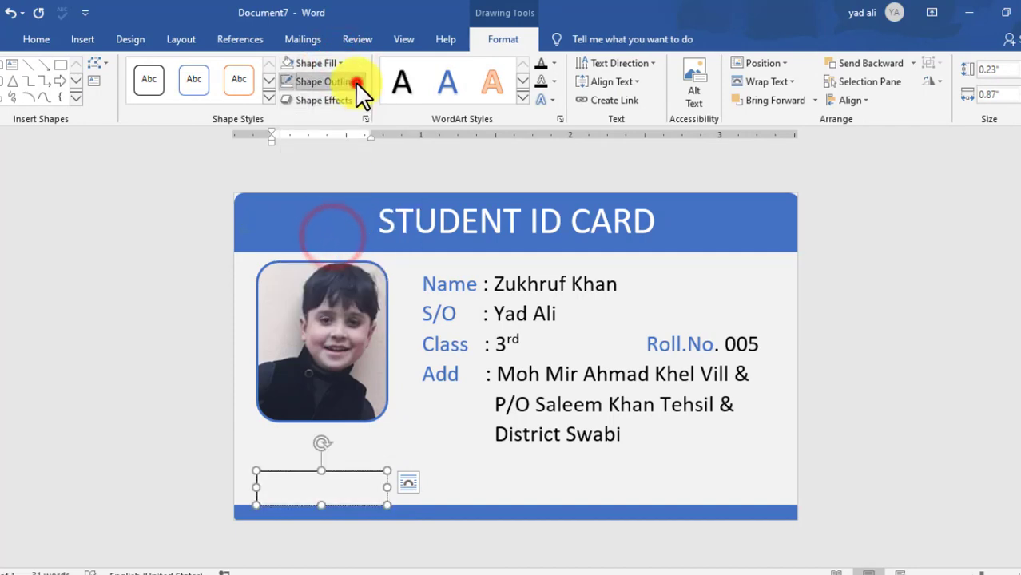
left_click(345, 253)
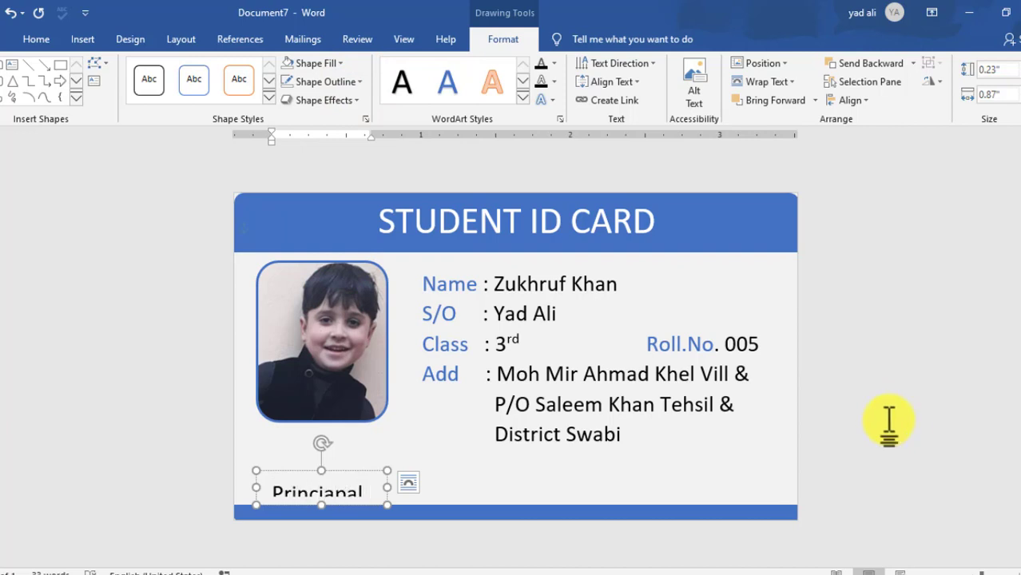
Set the text box's left, right and top inner margins to 0
left_click(367, 471)
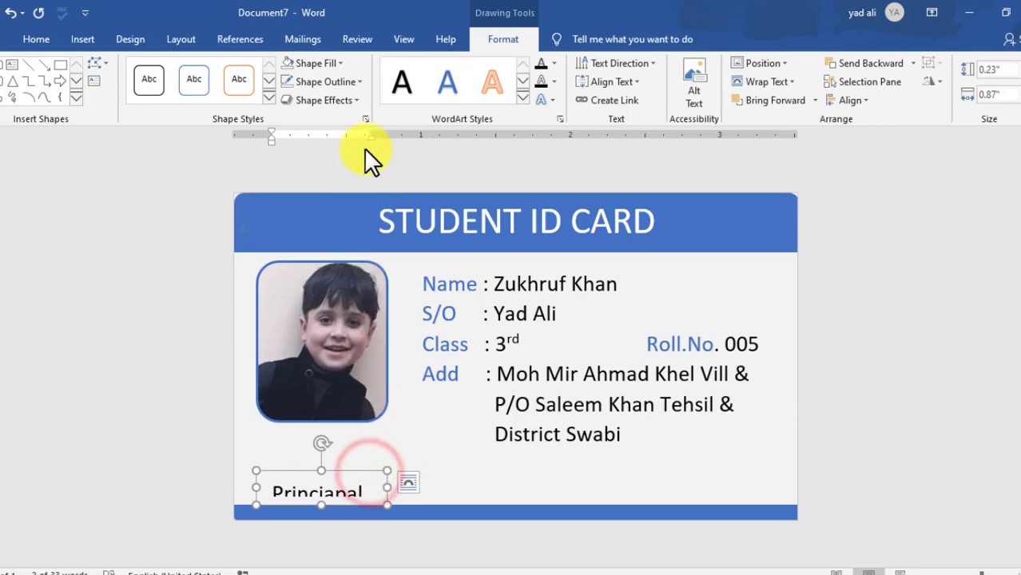
left_click(365, 118)
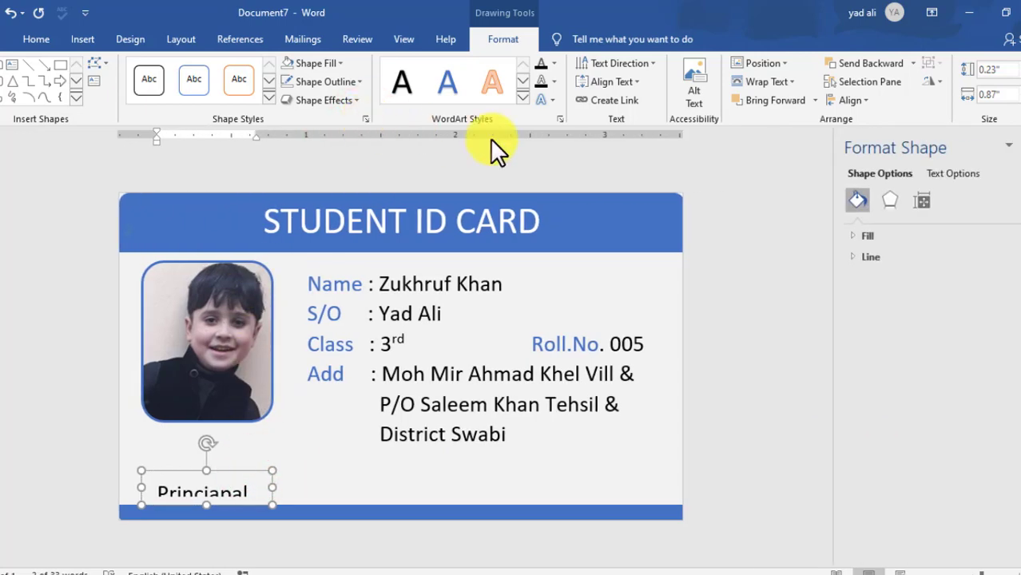
left_click(926, 201)
left_click(989, 344)
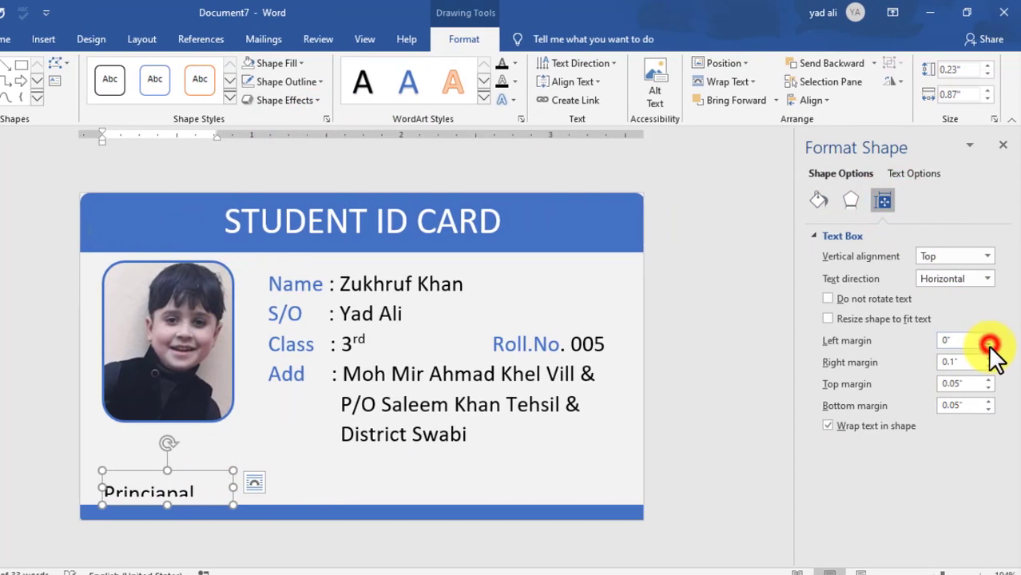
left_click(989, 365)
left_click(989, 387)
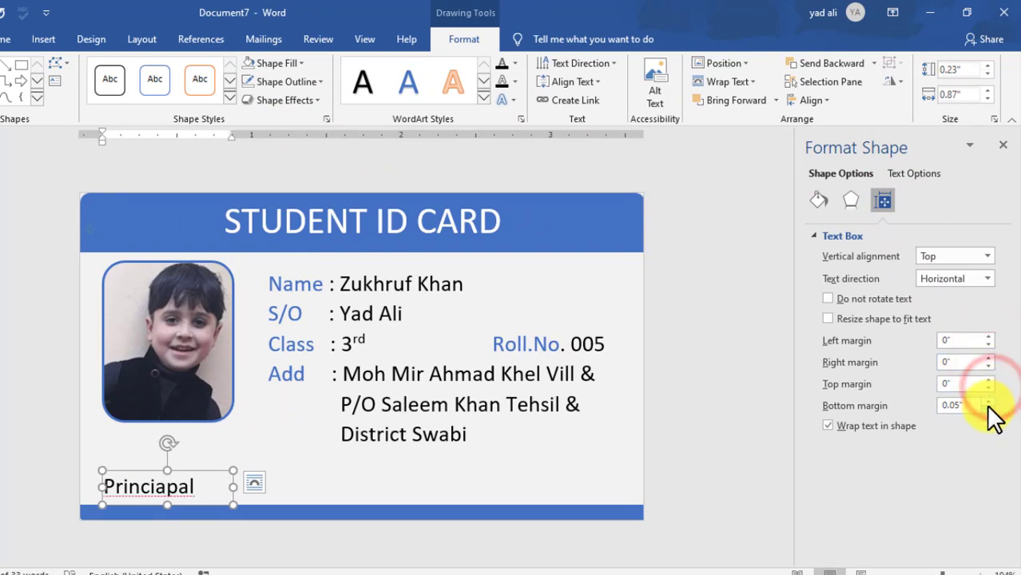
left_click(1003, 144)
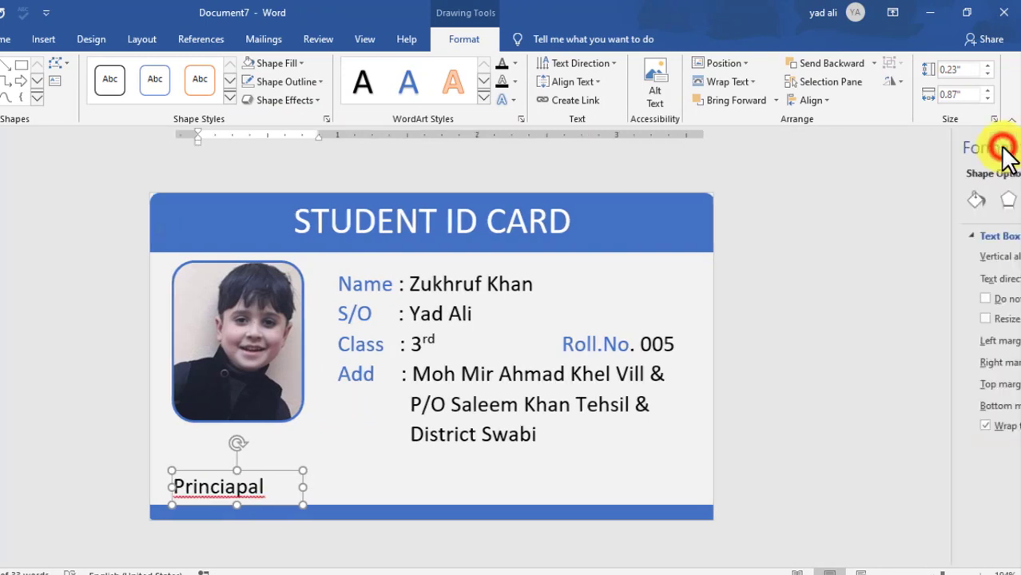
Finish the text as 'Principal Sign', widen the box and correct the 'Princiapal' typo
type("S")
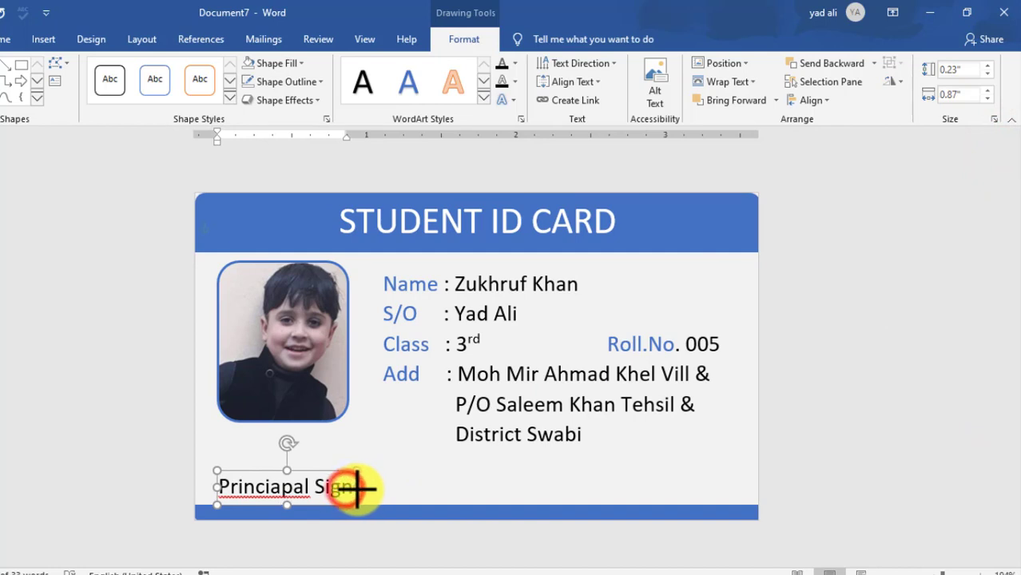
type("ig")
left_click_drag(357, 488, 358, 487)
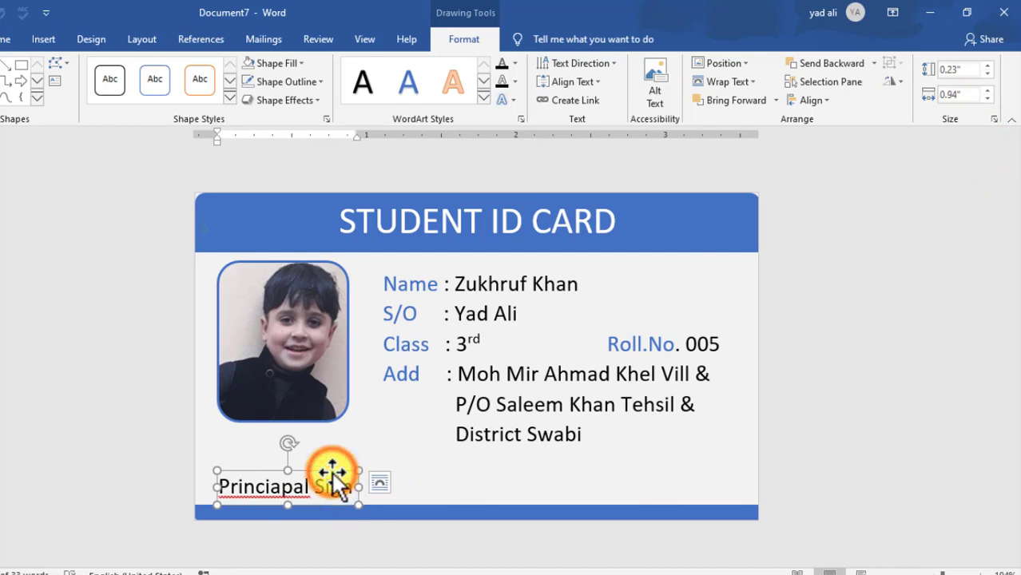
left_click(281, 487)
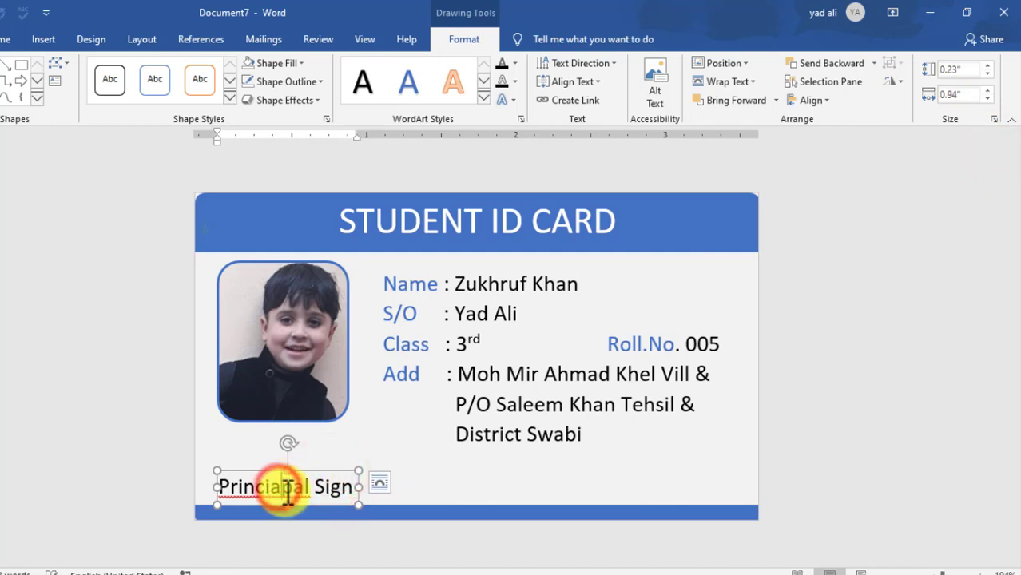
key("BackSpace")
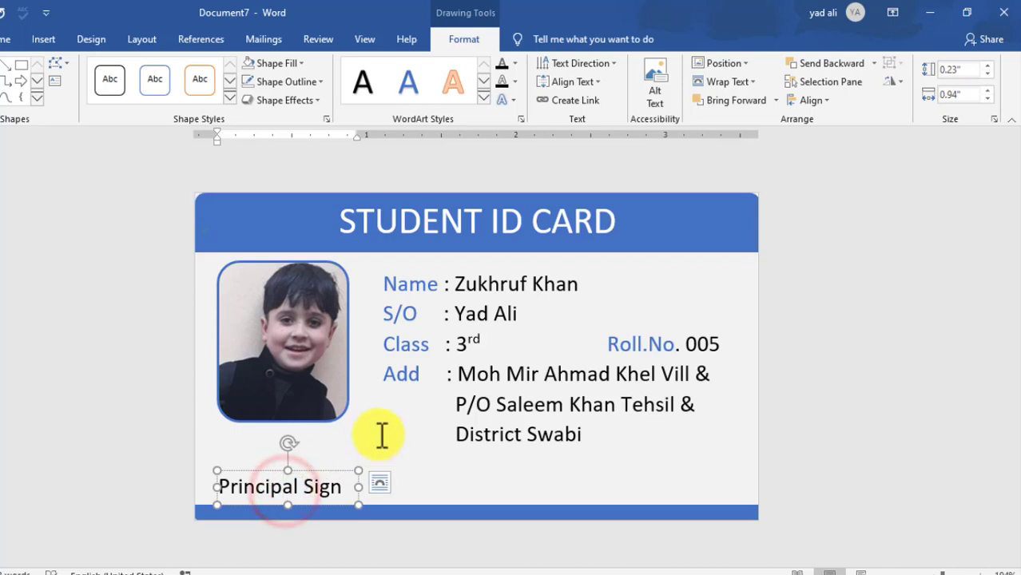
left_click(376, 434)
Duplicate the Principal Sign box to the right, below the address, and delete the copy's text
left_click(407, 478)
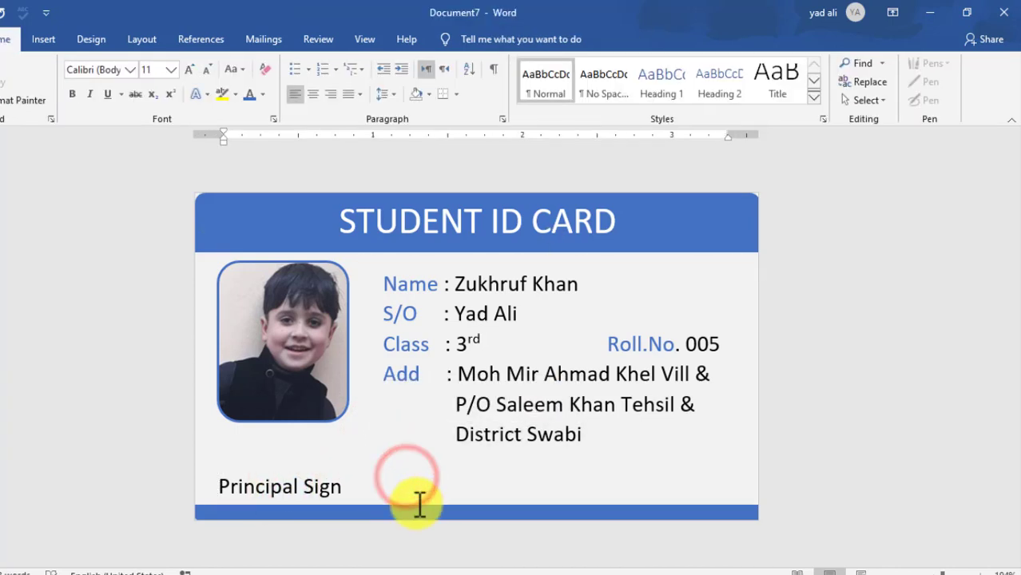
left_click(312, 488)
left_click(317, 472)
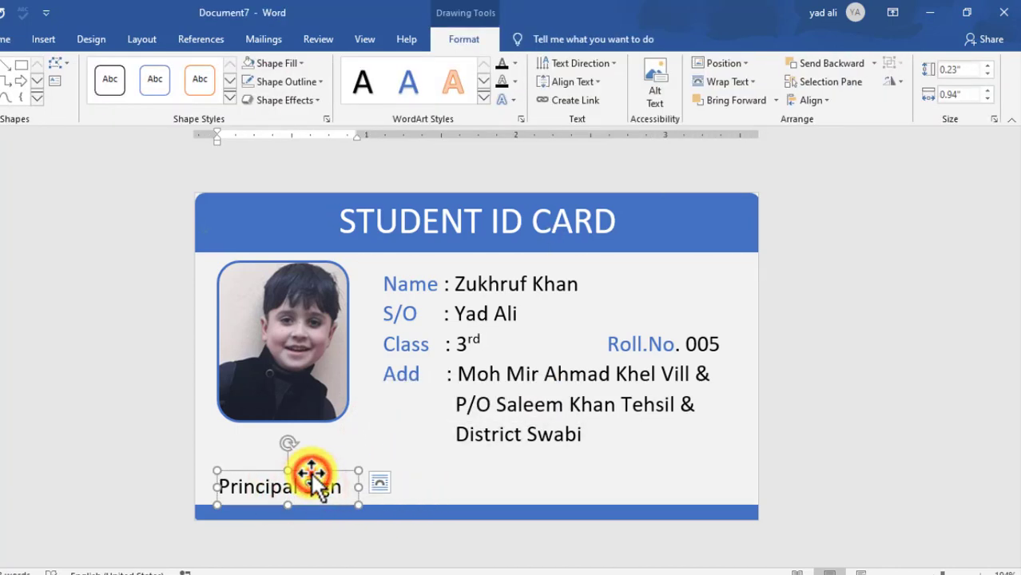
left_click(415, 485)
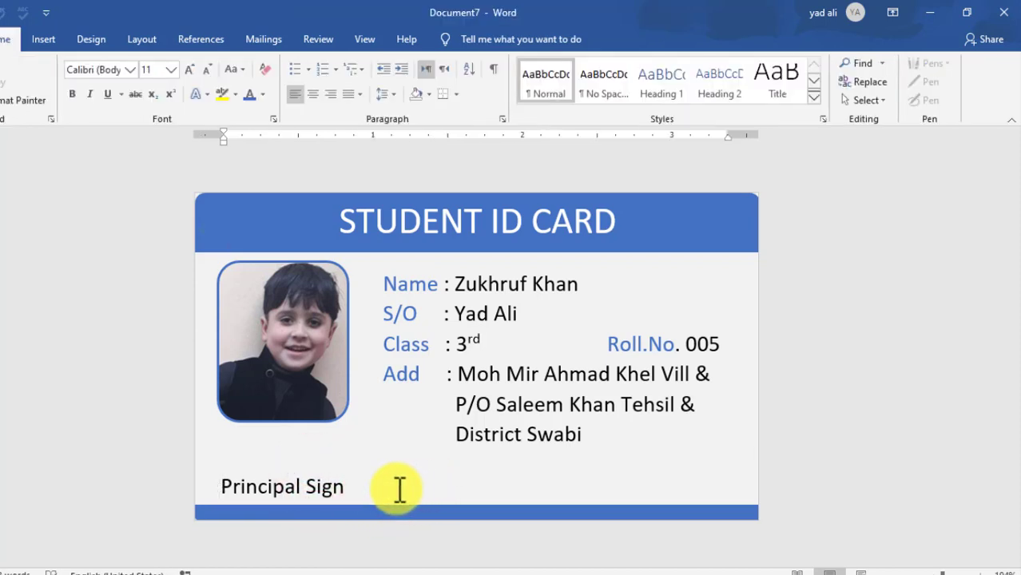
left_click(332, 483)
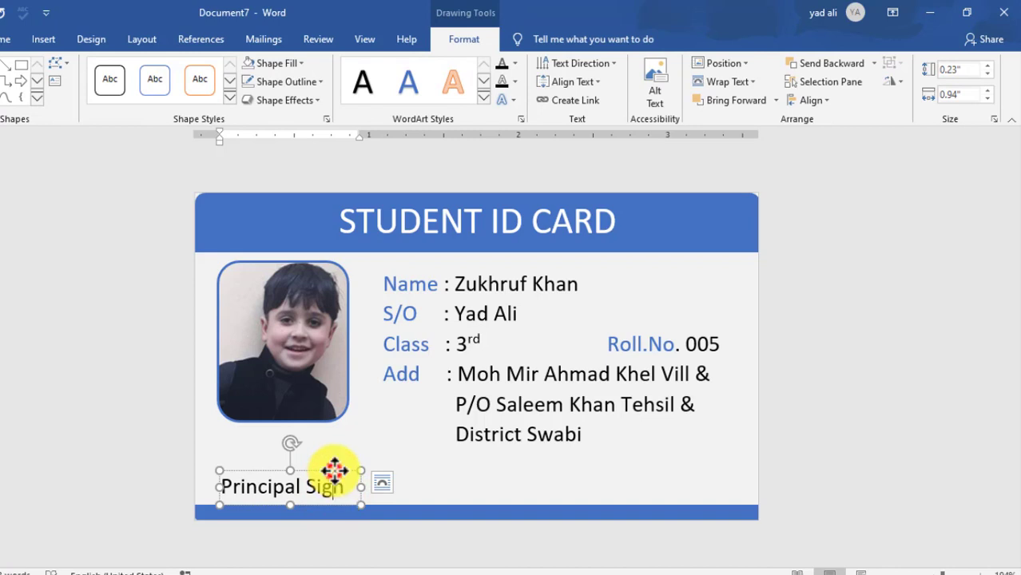
left_click_drag(334, 471, 559, 470)
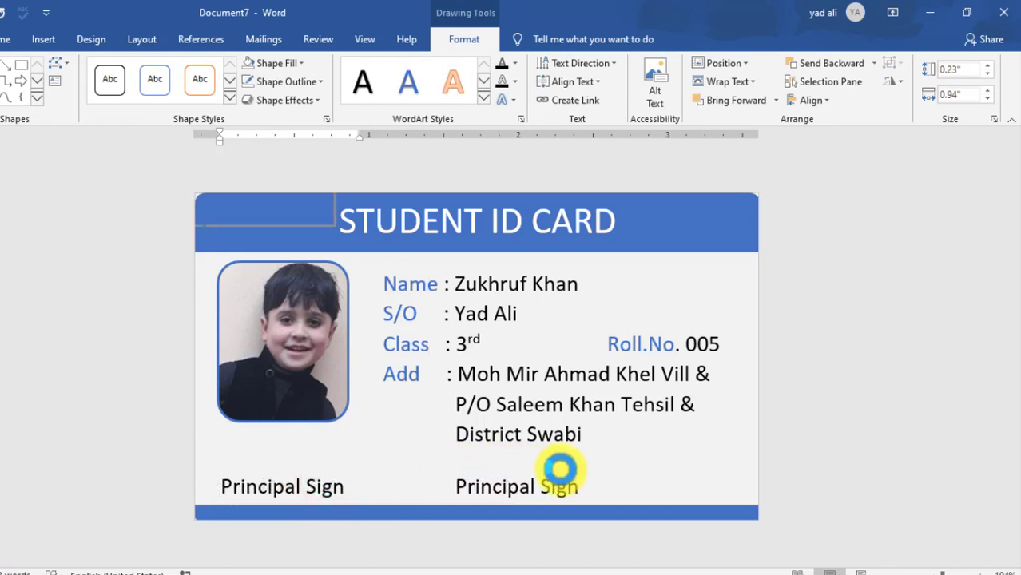
left_click_drag(559, 469, 560, 468)
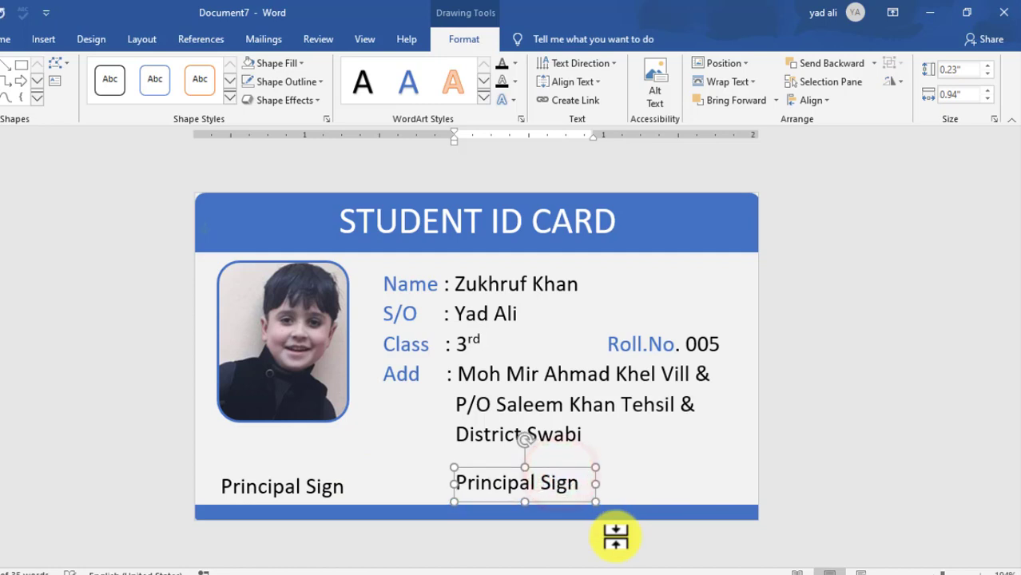
mouse_move(581, 481)
left_mouse_down()
mouse_move(526, 484)
mouse_move(506, 507)
left_mouse_up()
key("Delete")
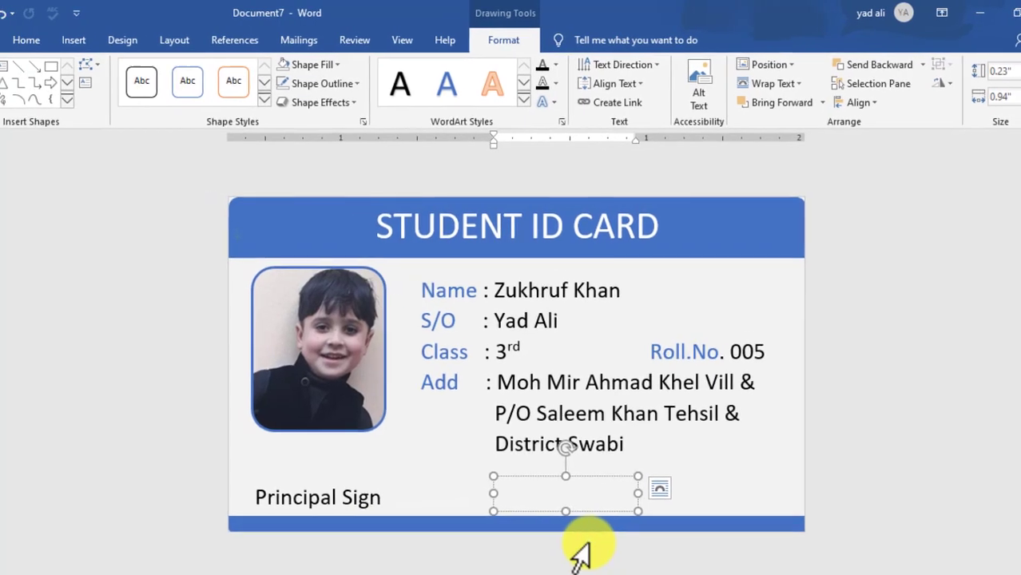
Apply the barcode font in the widened empty box and grow it to 22 pt
left_click(31, 40)
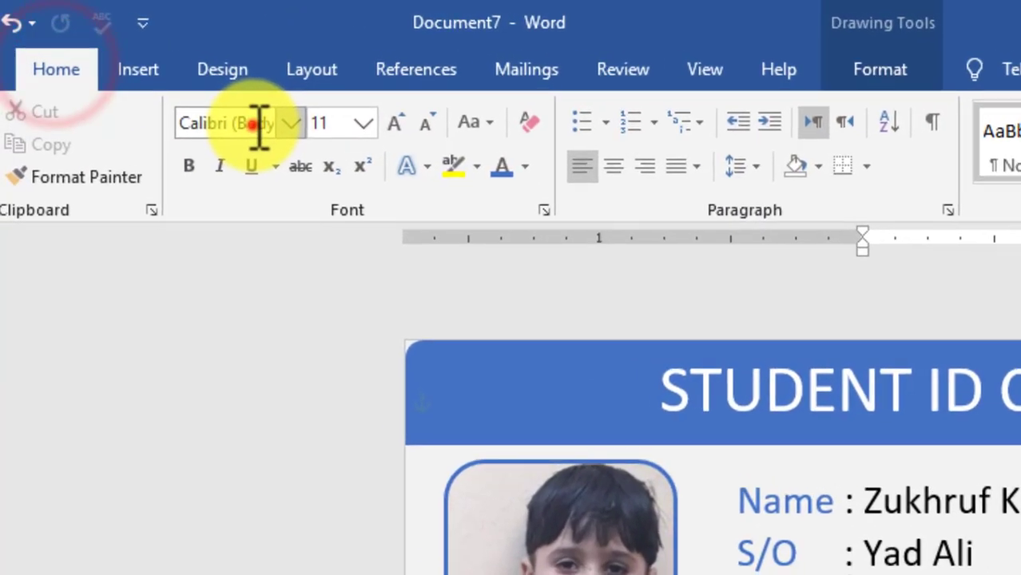
left_click(147, 71)
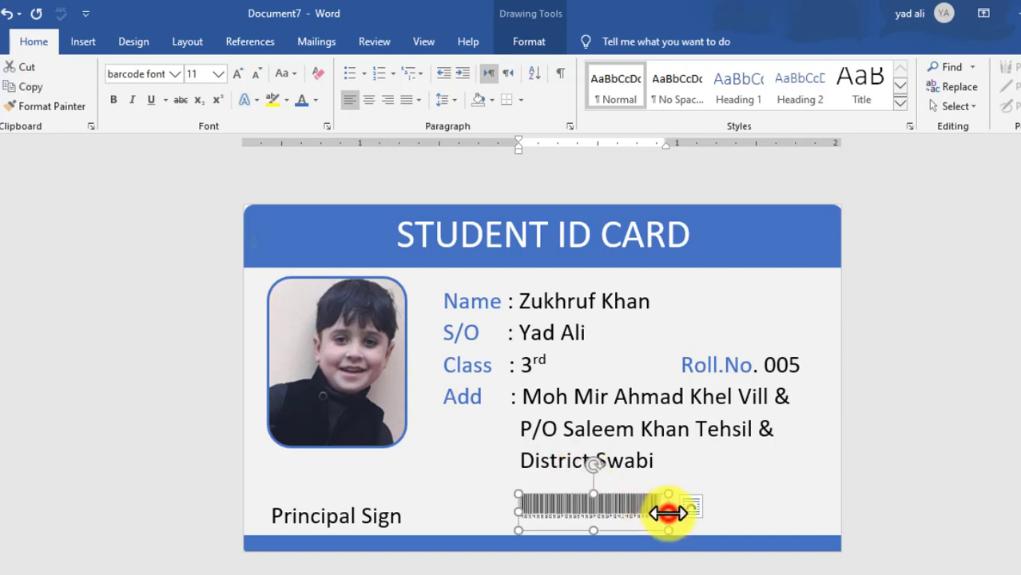
left_click_drag(668, 512, 813, 514)
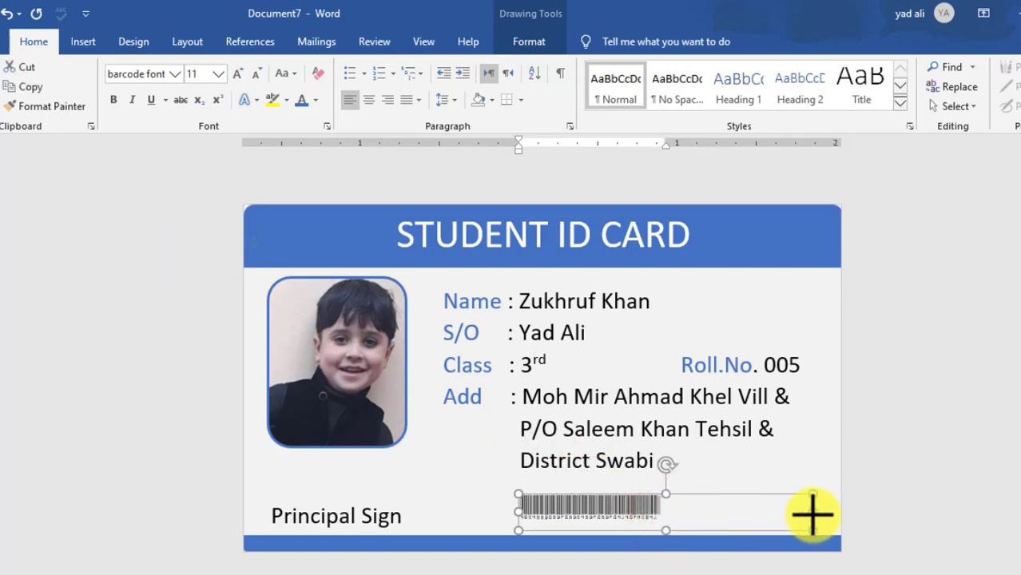
left_click_drag(684, 510, 514, 501)
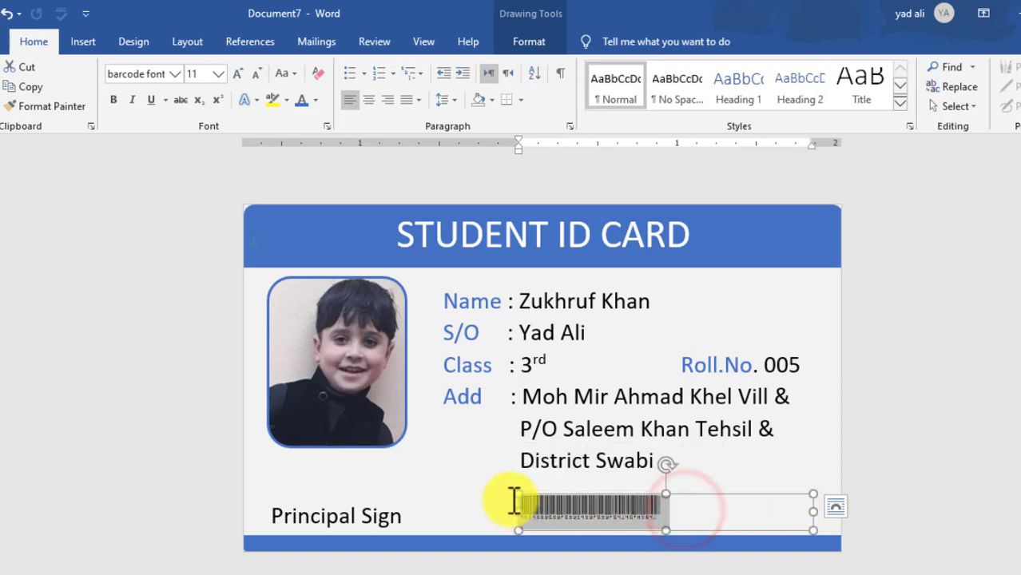
left_click(239, 73)
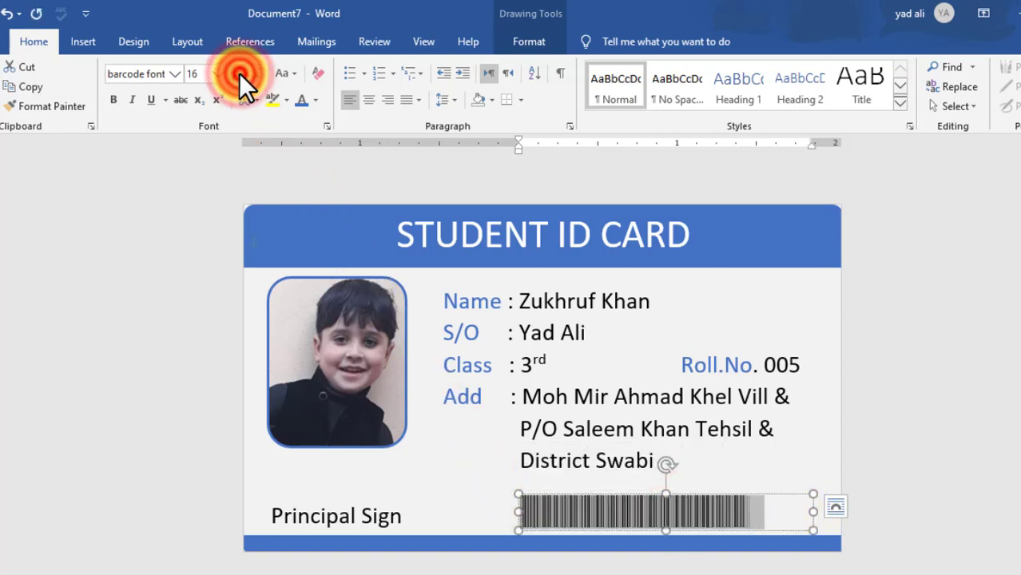
left_click(239, 72)
left_click(239, 73)
left_click(239, 73)
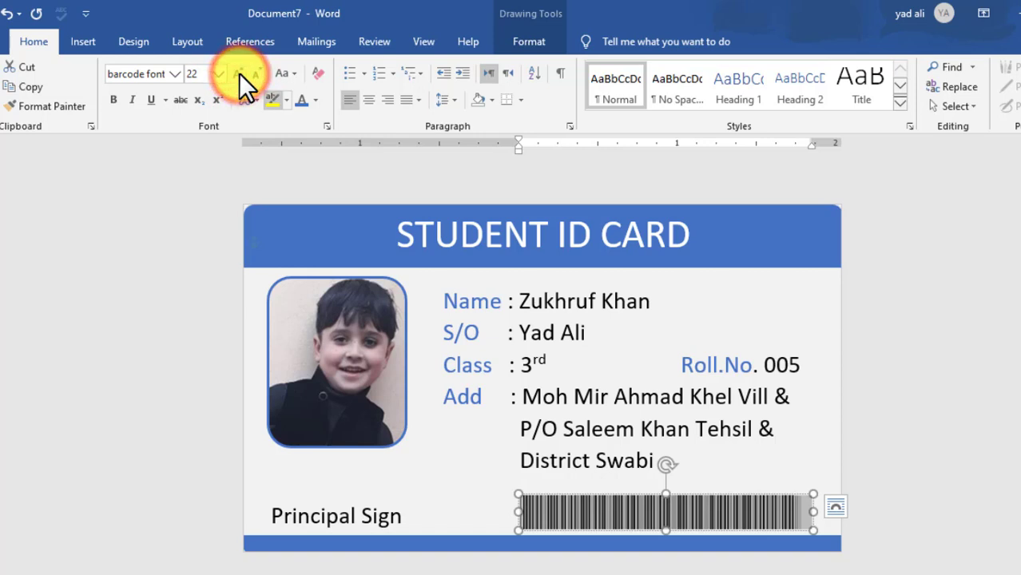
Adjust the barcode box's height, position and width to sit just below District Swabi
left_click_drag(665, 529, 665, 536)
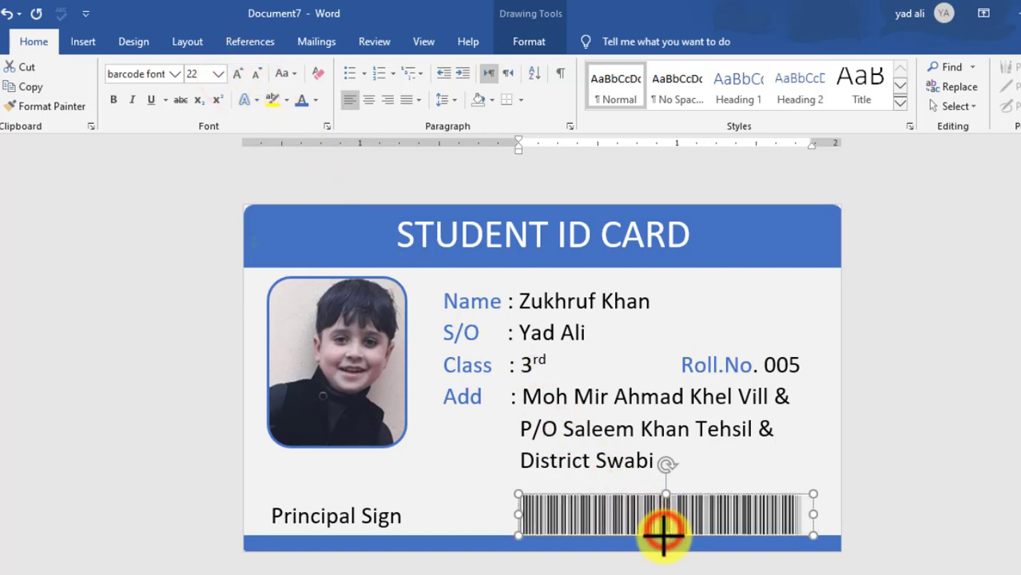
left_click_drag(676, 495, 677, 489)
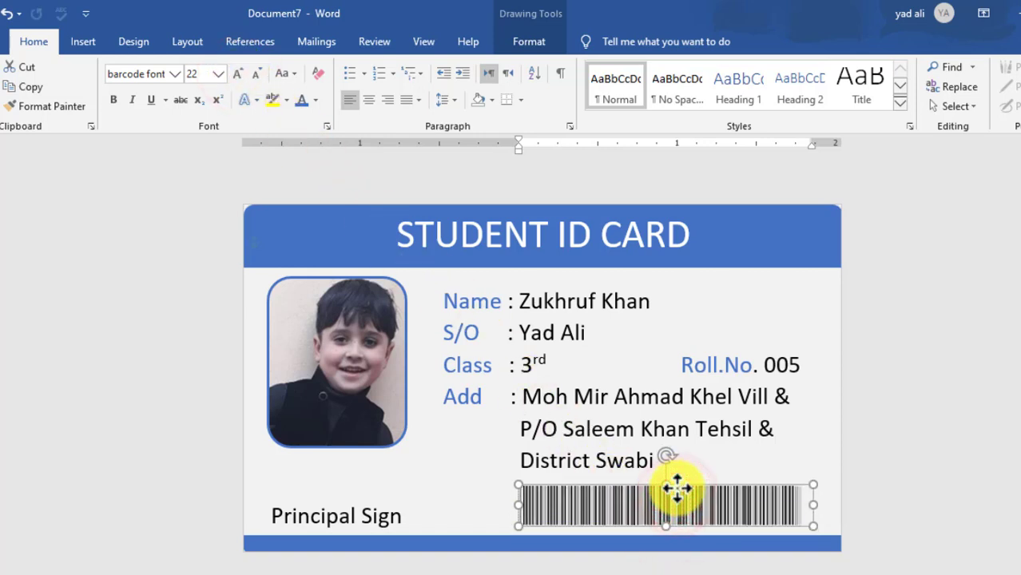
left_click_drag(812, 504, 807, 505)
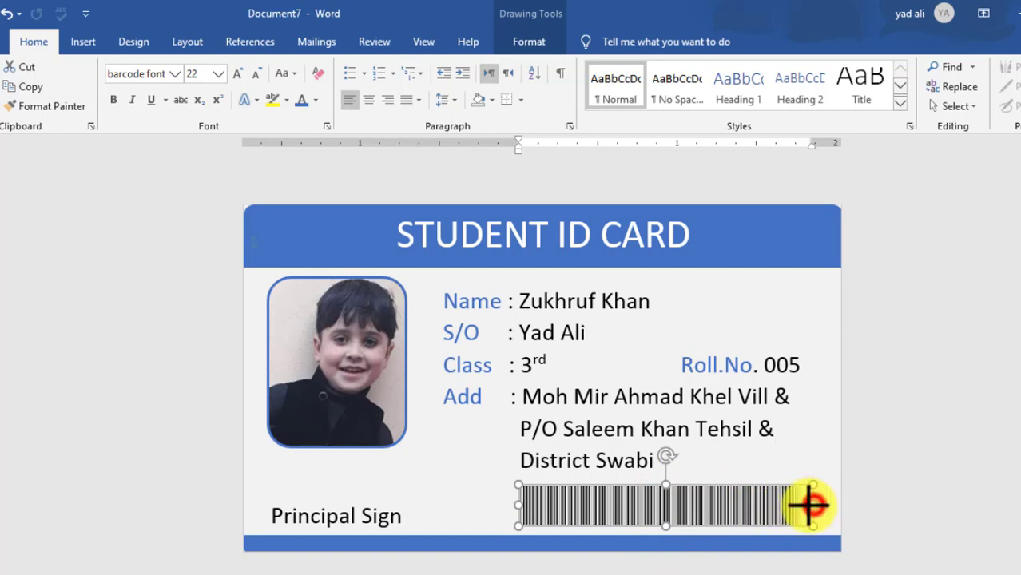
left_click(792, 450)
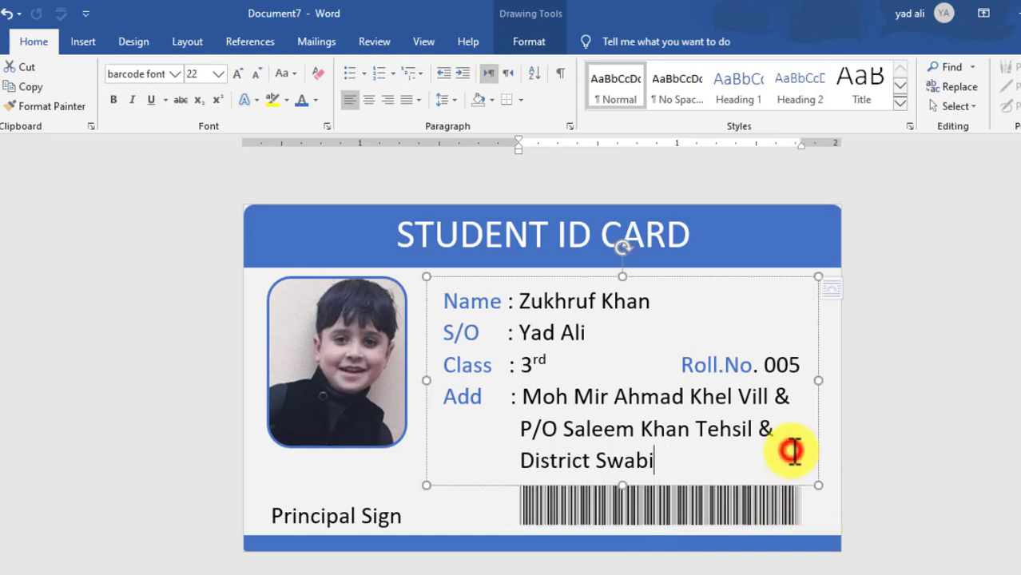
left_click(679, 561)
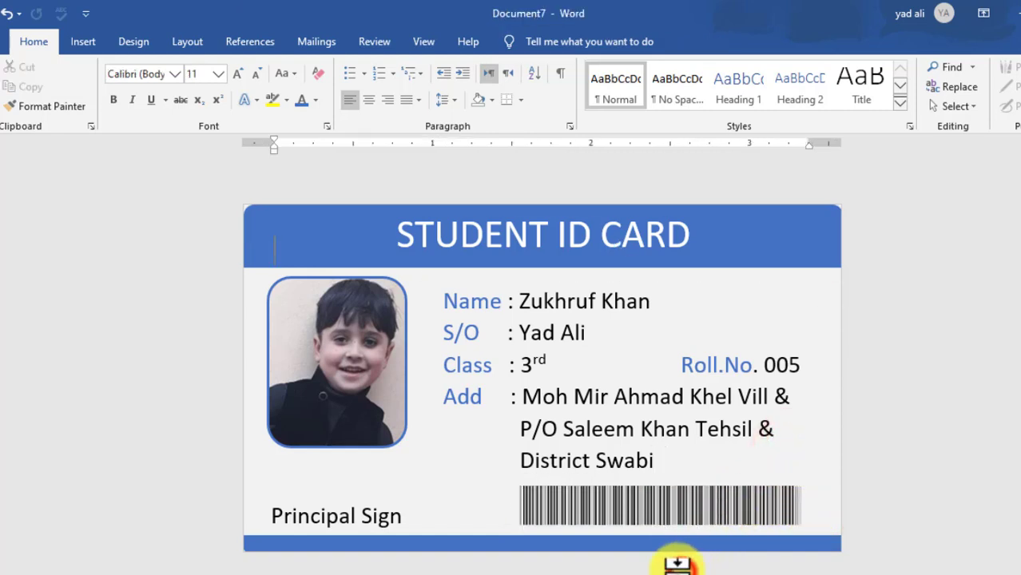
left_click(480, 496)
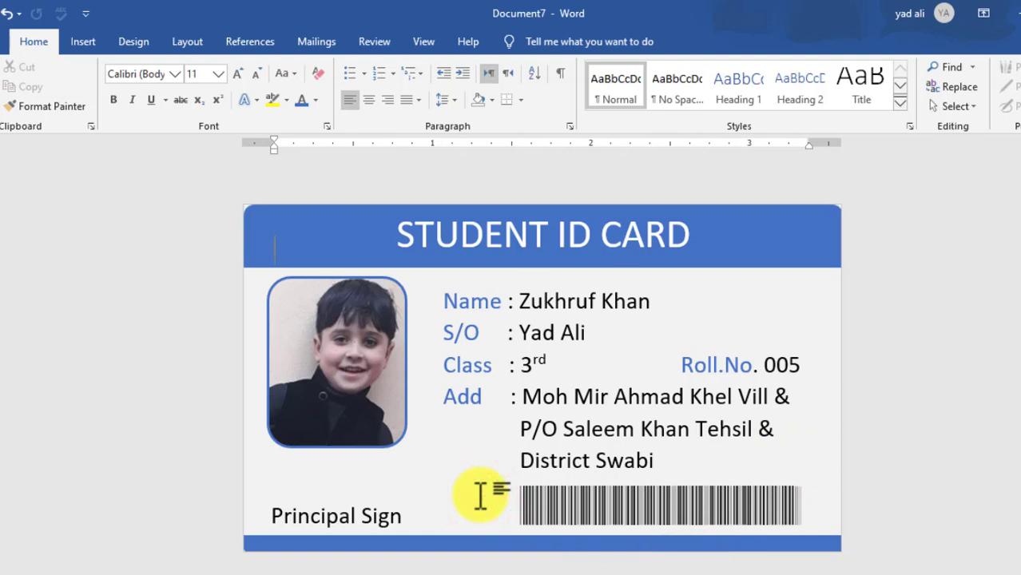